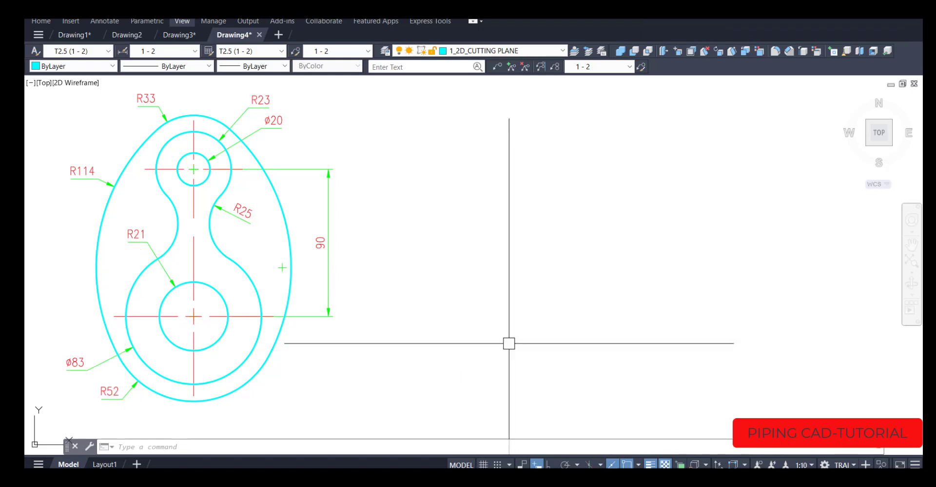
Step: Draw a circle of diameter 83 in the empty area beside the reference drawing
{"action": "type", "text": "c"}
{"action": "key", "text": "Return"}
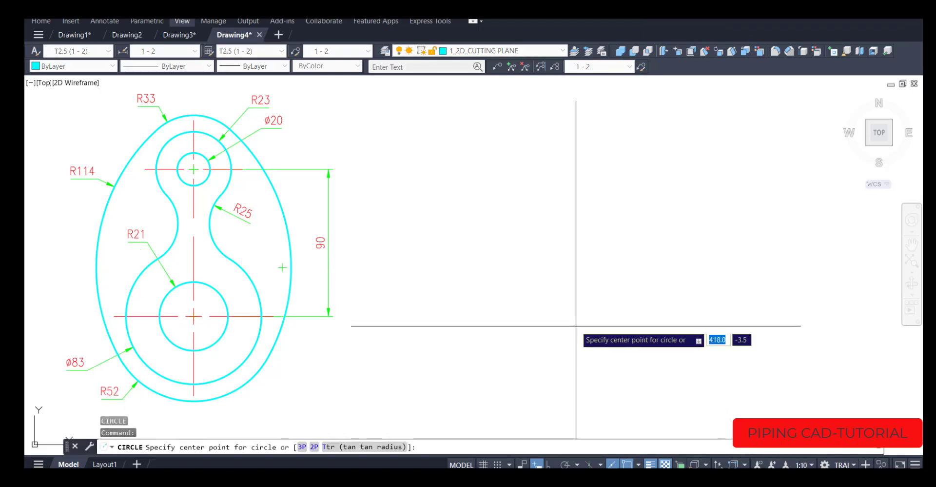
{"action": "left_click", "coordinate": [569, 323]}
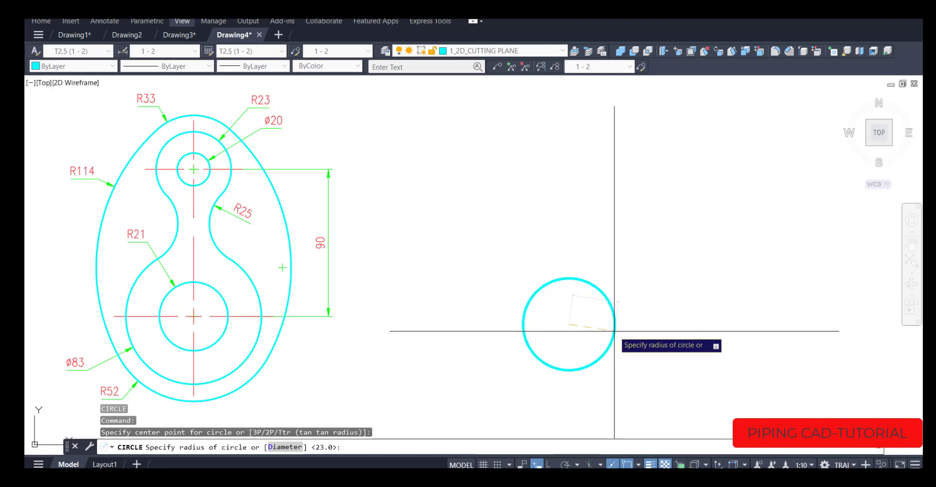
{"action": "type", "text": "D"}
{"action": "key", "text": "Return"}
{"action": "type", "text": "8"}
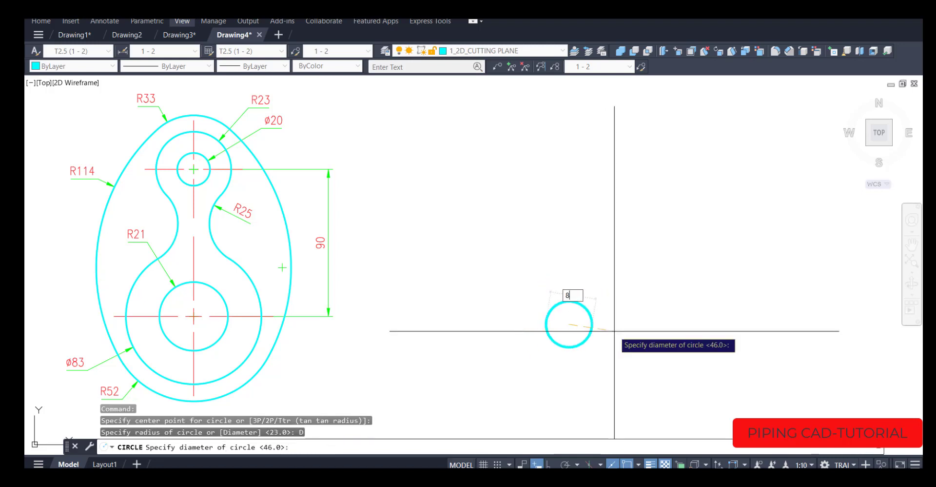
{"action": "type", "text": "3"}
{"action": "key", "text": "Return"}
Step: Draw two circles of radius 52 and radius 21 concentric with the 83 diameter circle
{"action": "key", "text": "Return"}
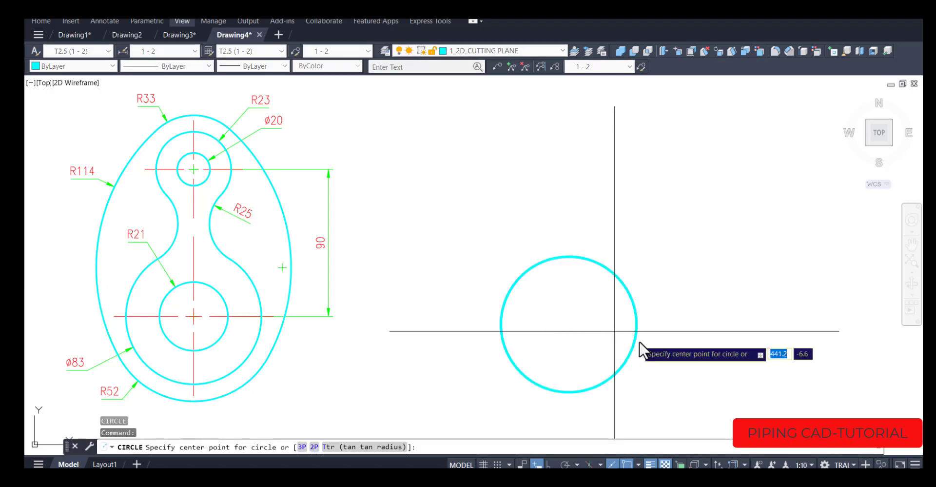
{"action": "left_click", "coordinate": [568, 324]}
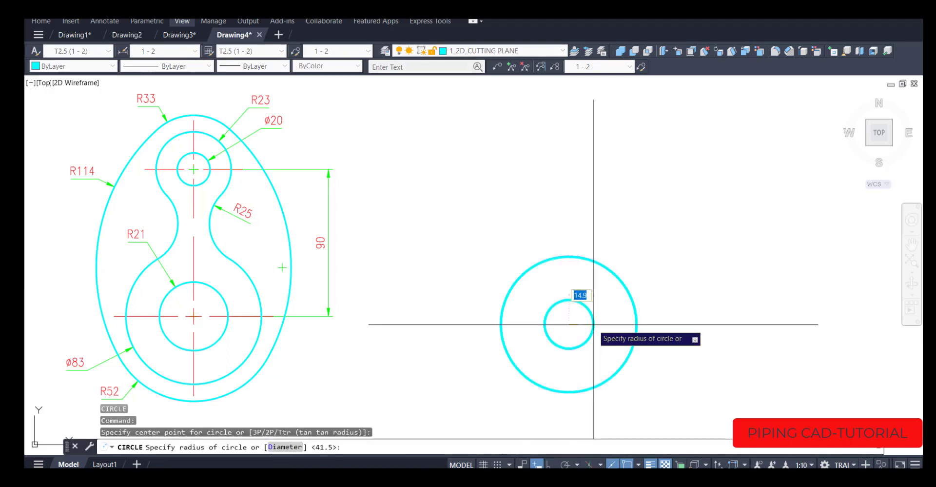
{"action": "key", "text": "Return"}
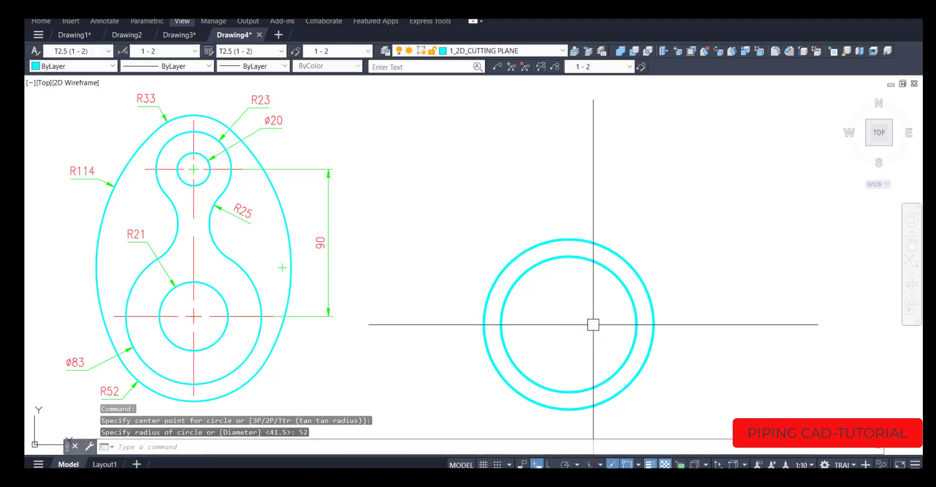
{"action": "key", "text": "Return"}
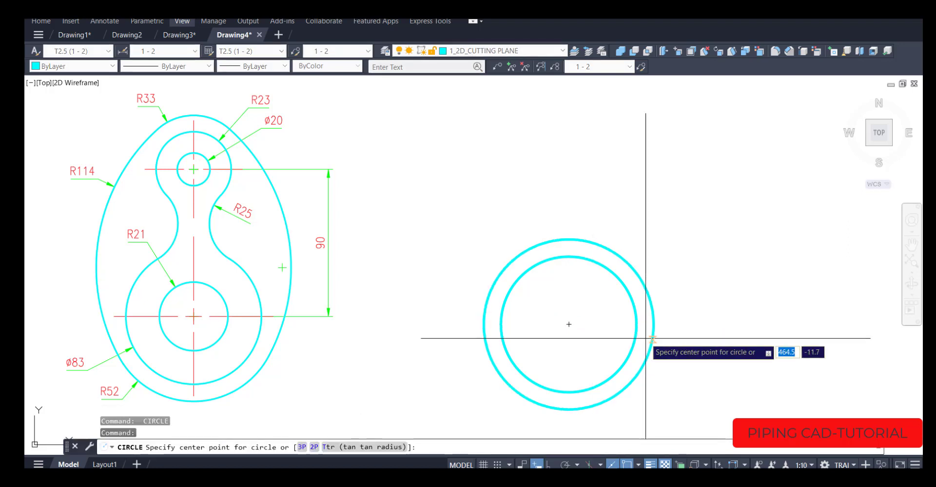
{"action": "left_click", "coordinate": [570, 324]}
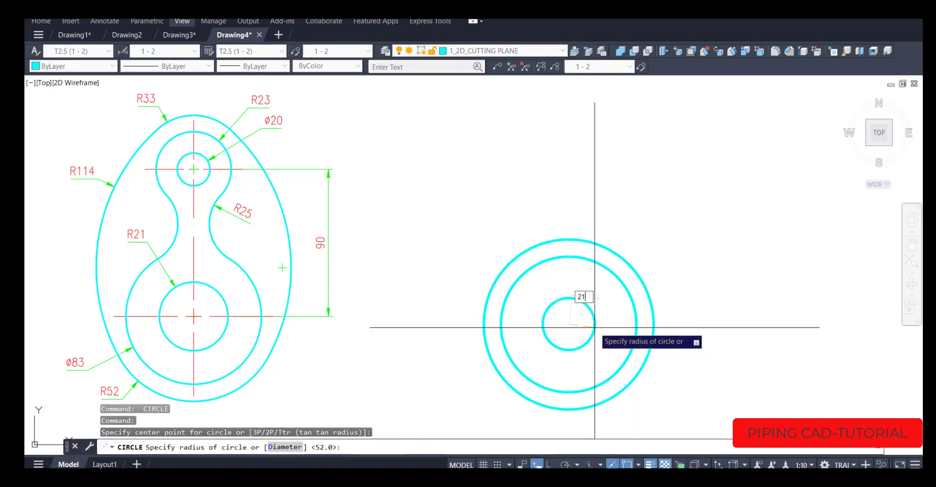
{"action": "key", "text": "Return"}
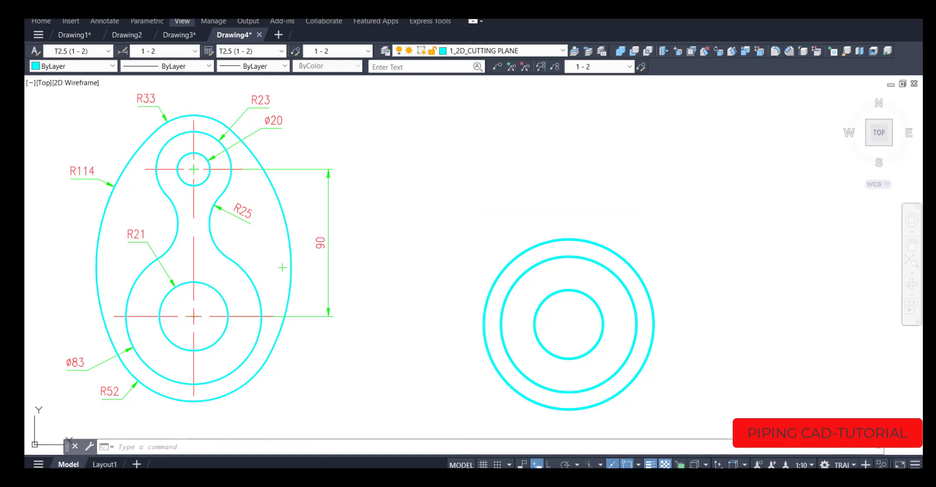
Step: Copy the three concentric circles 90 units straight up with Ortho on
{"action": "type", "text": "co"}
{"action": "key", "text": "Return"}
{"action": "left_click", "coordinate": [697, 206]}
{"action": "left_click", "coordinate": [544, 328]}
{"action": "key", "text": "Return"}
{"action": "left_click", "coordinate": [416, 377]}
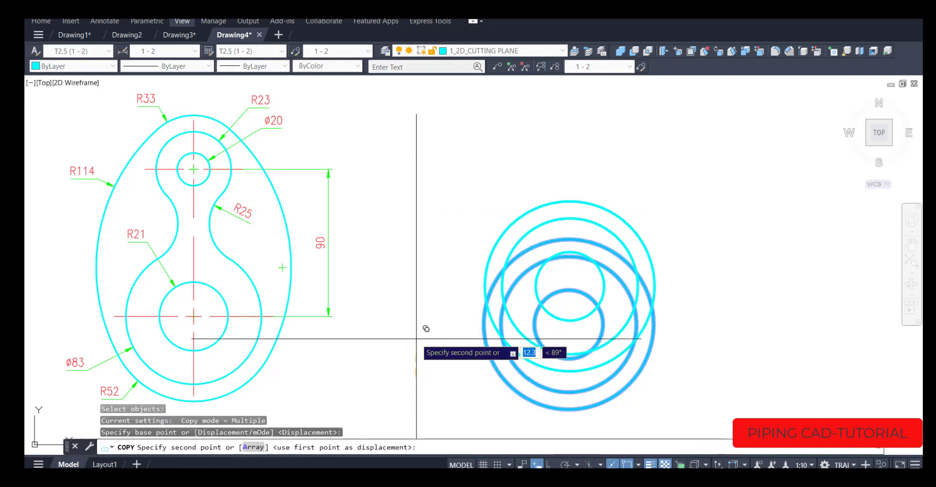
{"action": "key", "text": "F8"}
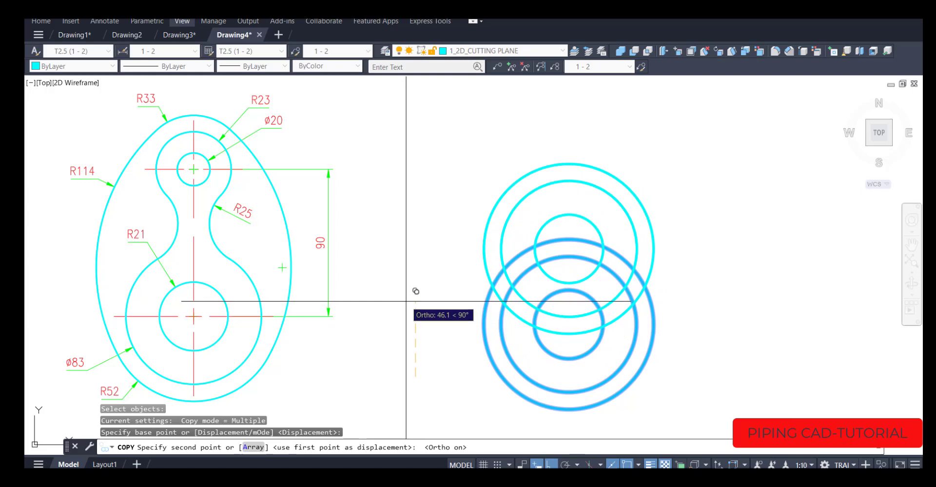
{"action": "key", "text": "Return"}
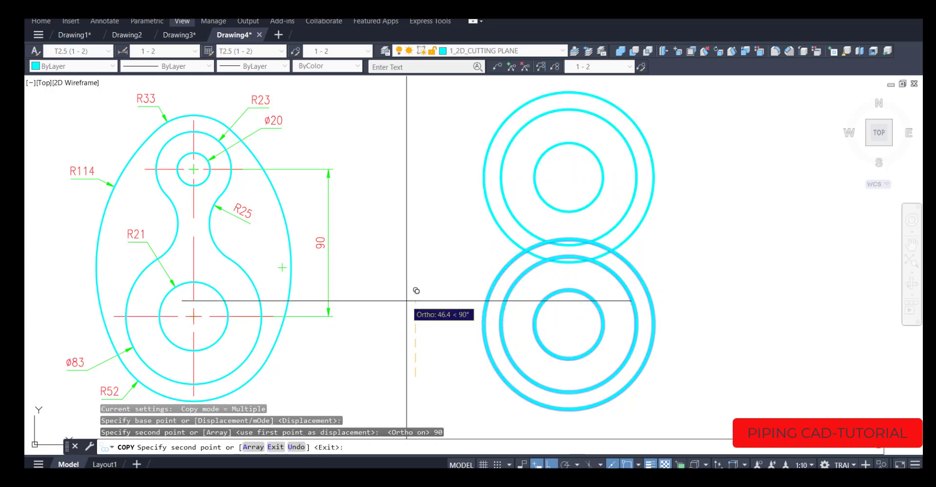
{"action": "key", "text": "Escape"}
{"action": "key", "text": "Escape"}
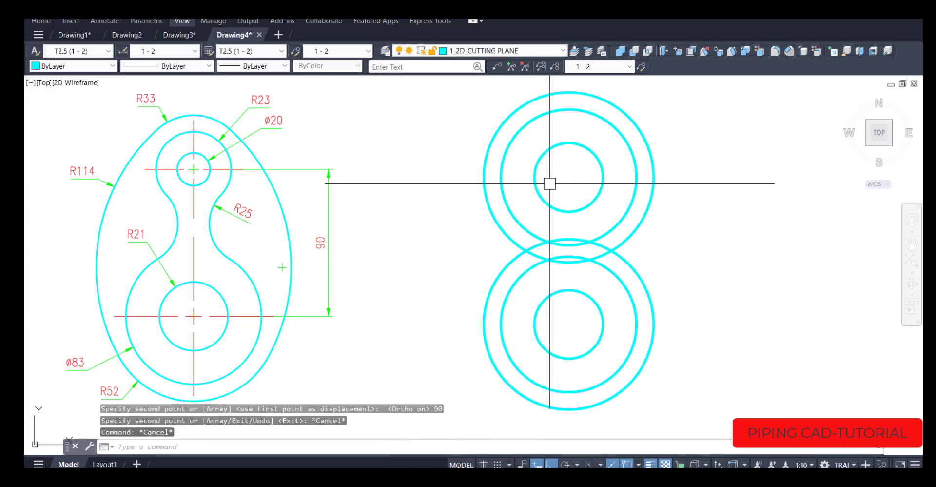
Step: Set the diameter of the innermost circle in the upper set to 20
{"action": "left_click", "coordinate": [534, 176]}
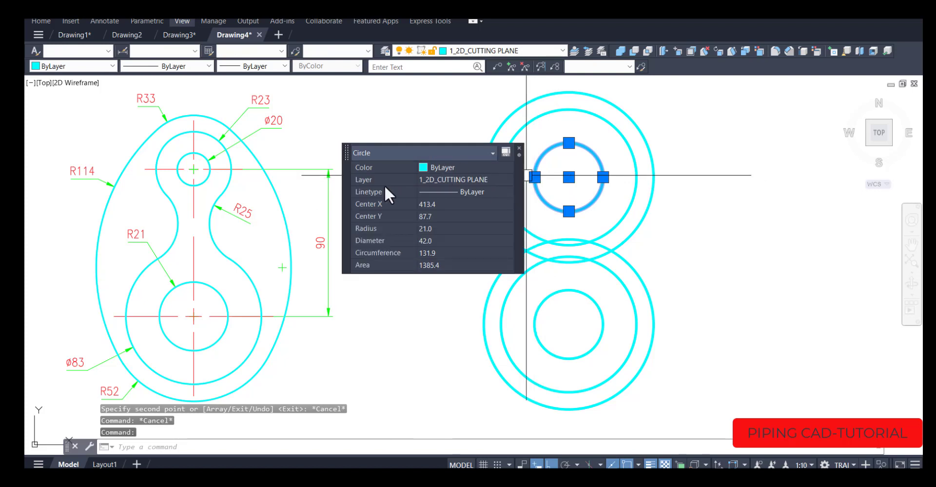
{"action": "left_click_drag", "start_coordinate": [344, 191], "coordinate": [665, 143]}
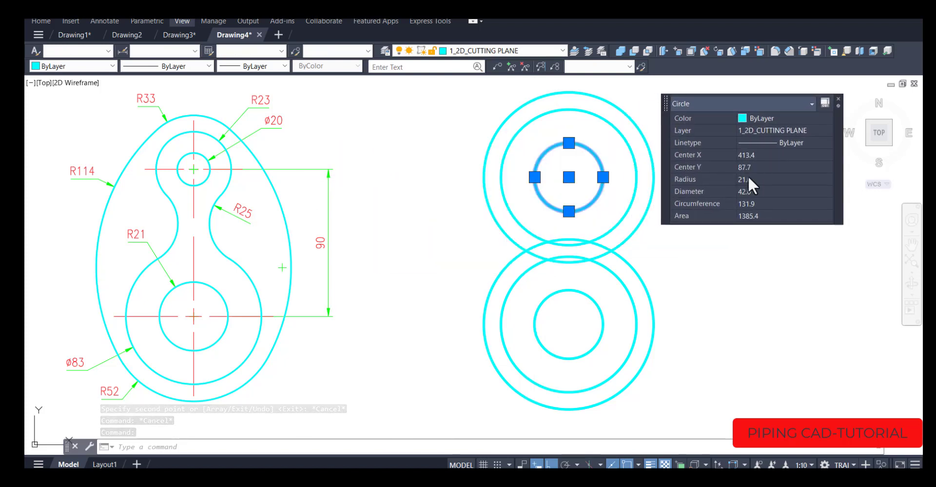
{"action": "left_click", "coordinate": [771, 191]}
{"action": "type", "text": "20"}
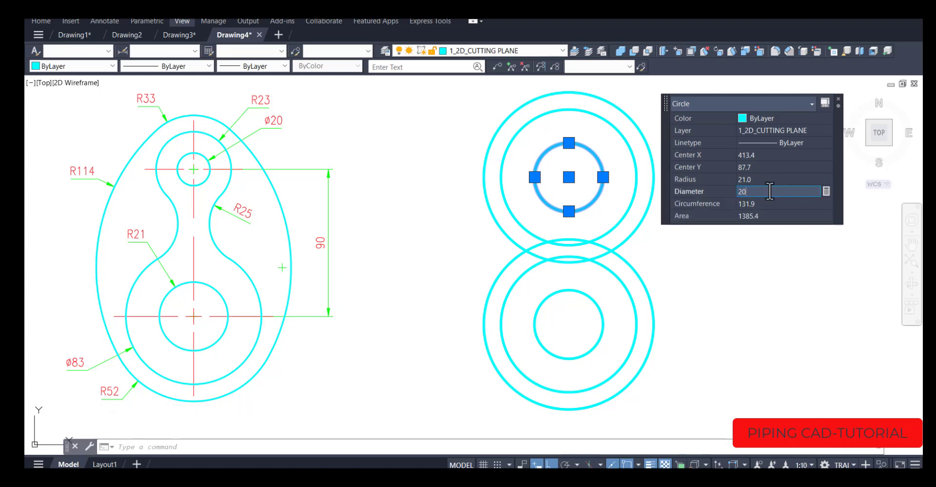
{"action": "key", "text": "Return"}
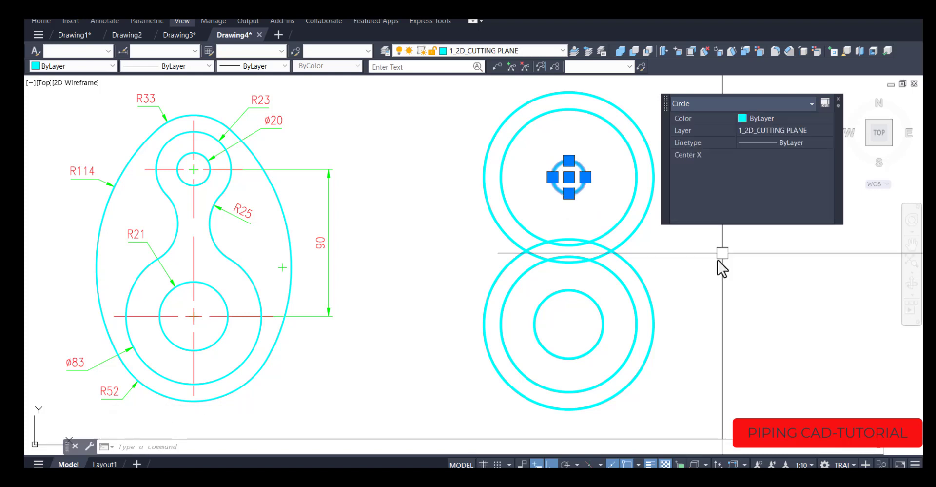
{"action": "key", "text": "Escape"}
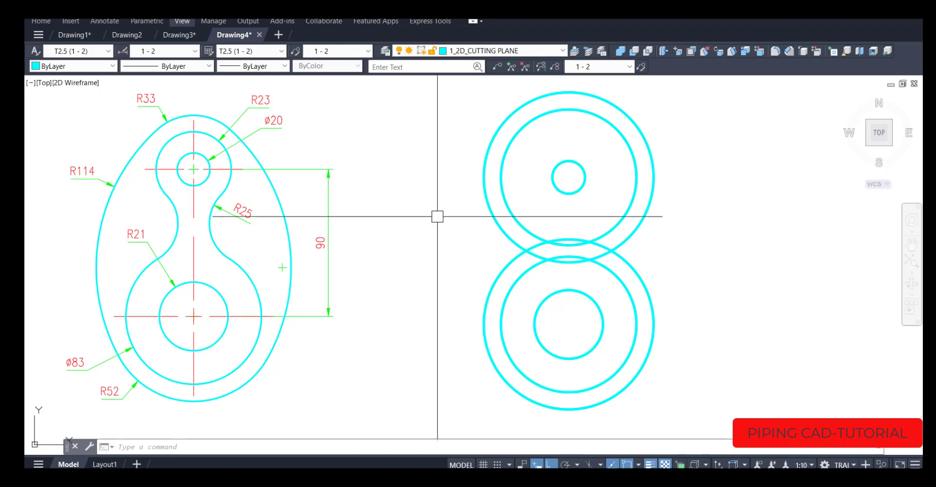
Step: Set the radius of the middle circle in the upper set to 23
{"action": "left_click", "coordinate": [519, 134]}
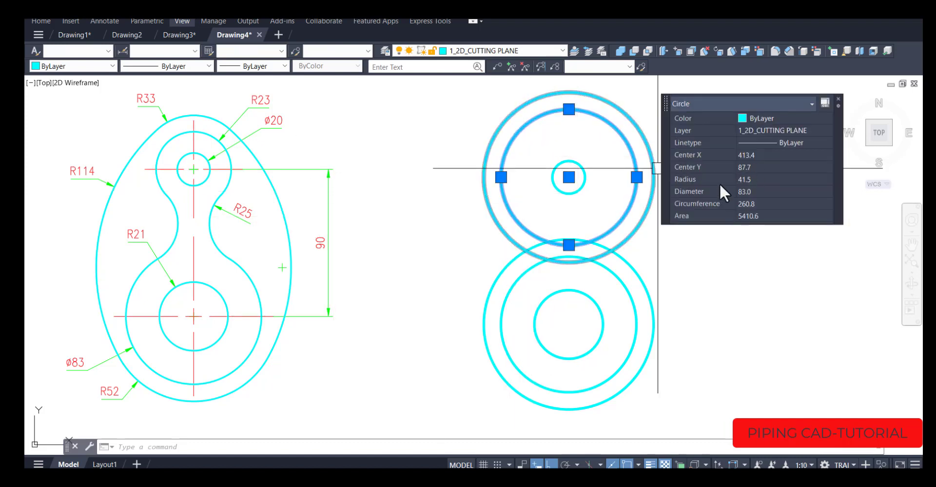
{"action": "left_click", "coordinate": [765, 179]}
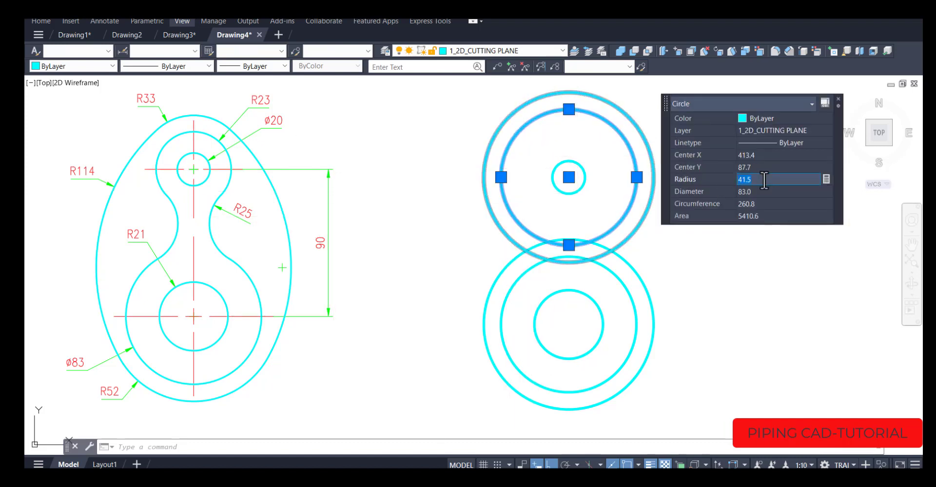
{"action": "key", "text": "Tab"}
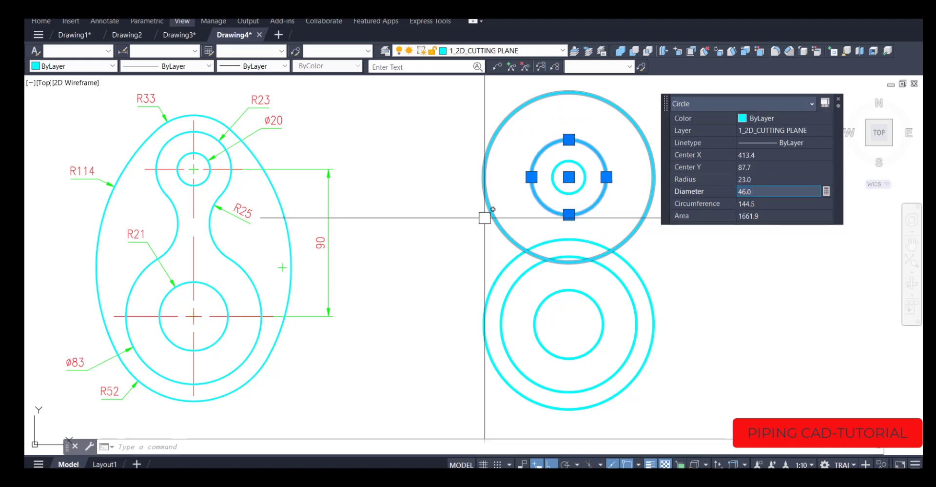
{"action": "key", "text": "Escape"}
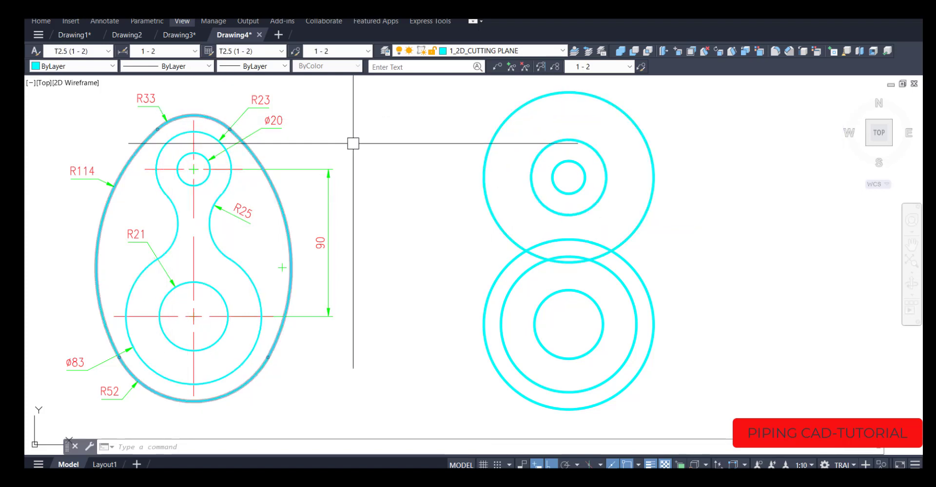
Step: Set the radius of the outermost circle in the upper set to 33
{"action": "left_click", "coordinate": [555, 92]}
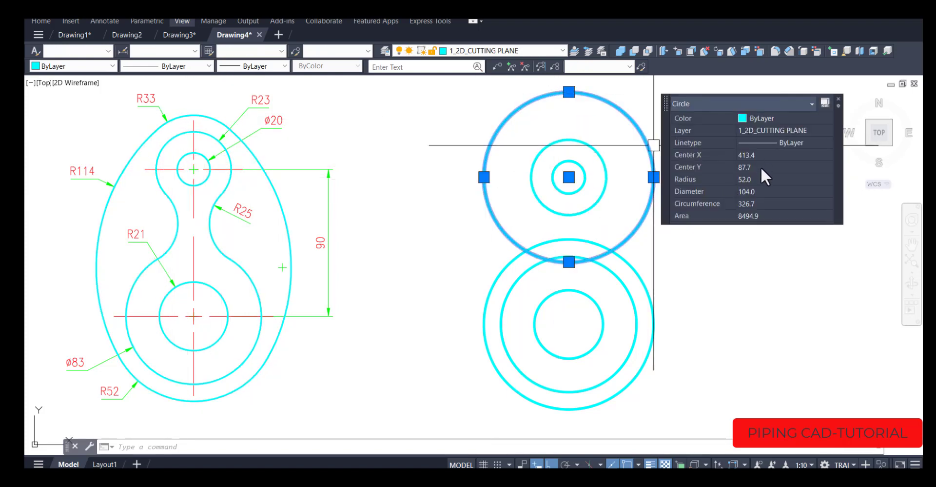
{"action": "left_click", "coordinate": [762, 179]}
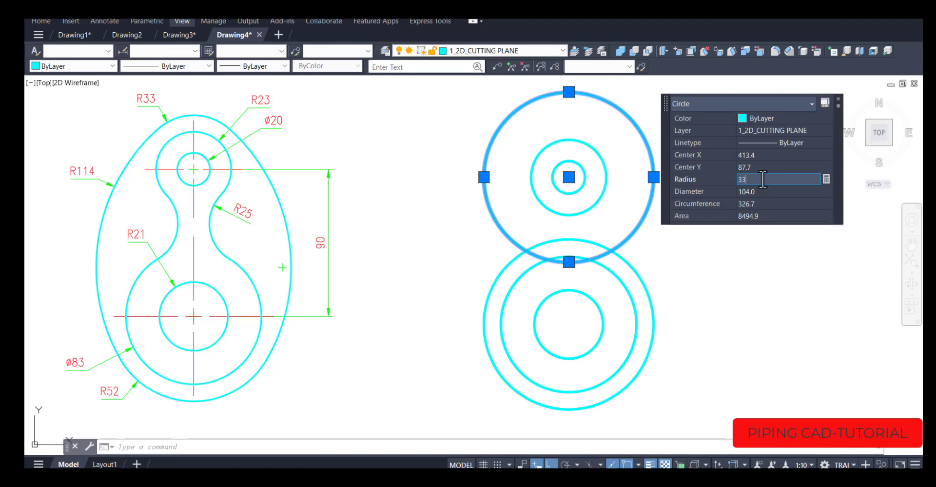
{"action": "type", "text": "33"}
{"action": "key", "text": "Tab"}
{"action": "key", "text": "Escape"}
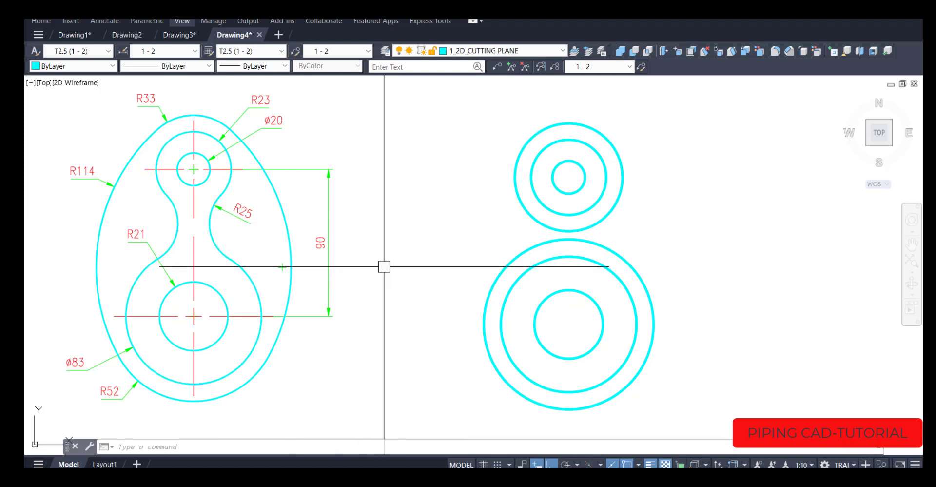
Step: Fillet the lower 83 diameter circle to the upper R23 circle on both sides with radius 25
{"action": "type", "text": "f"}
{"action": "key", "text": "Return"}
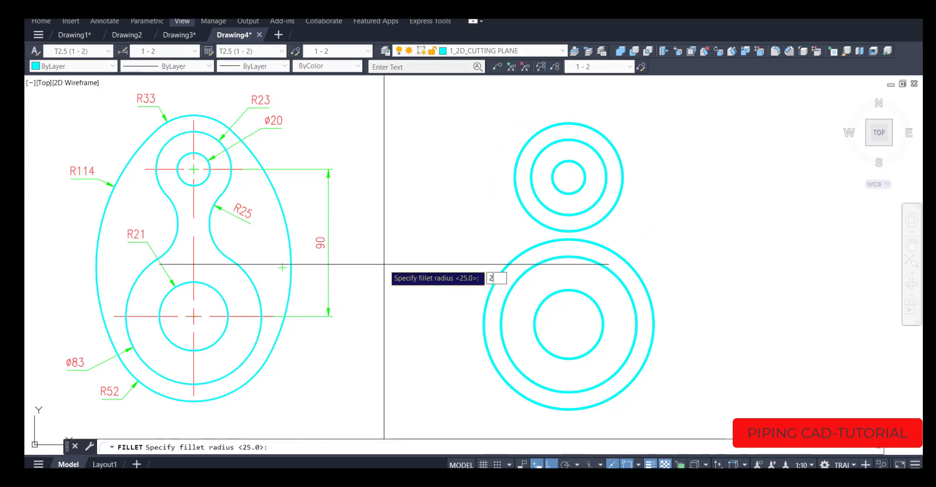
{"action": "key", "text": "Return"}
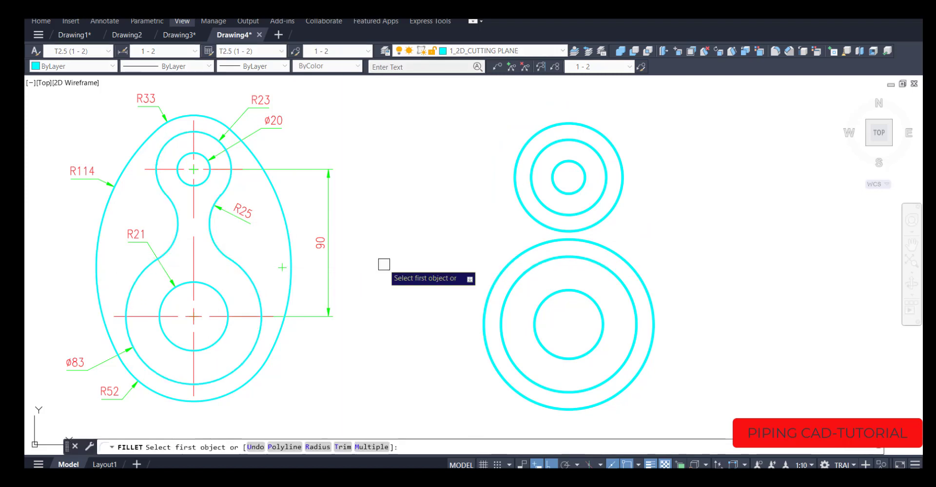
{"action": "left_click", "coordinate": [513, 290]}
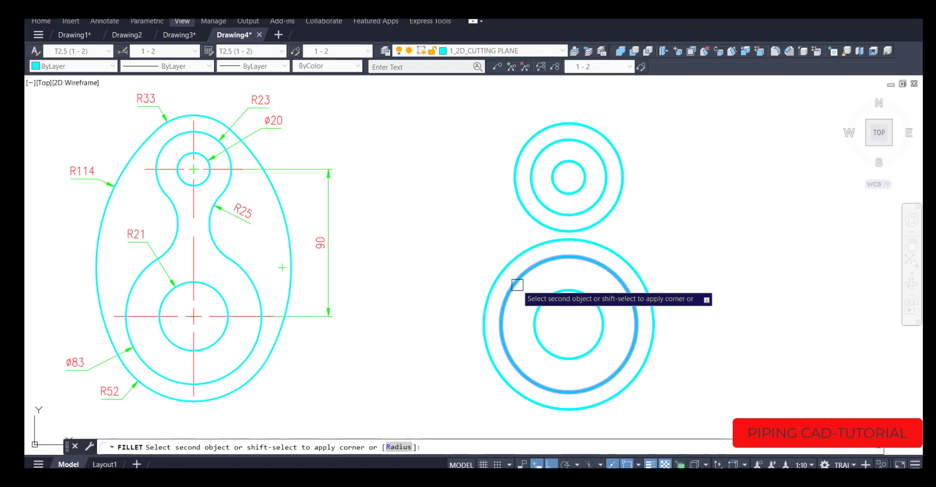
{"action": "left_click", "coordinate": [541, 193]}
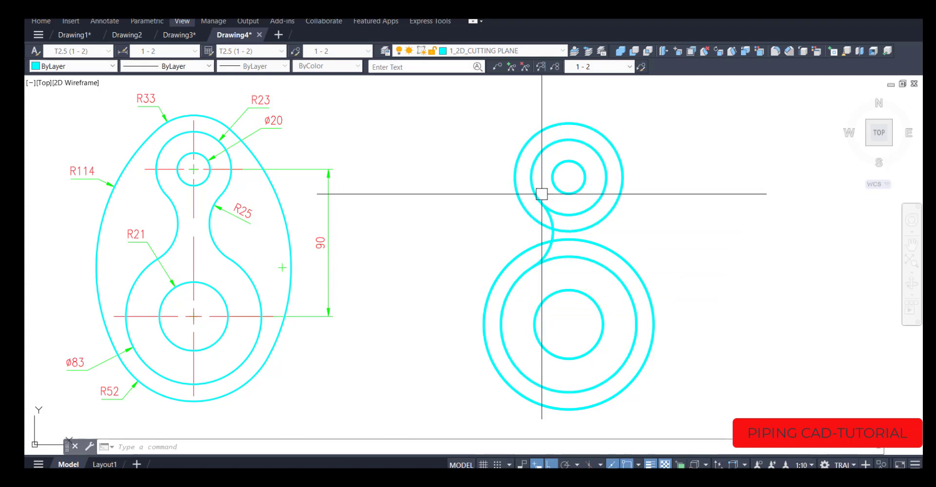
{"action": "key", "text": "Return"}
{"action": "left_click", "coordinate": [595, 259]}
{"action": "left_click", "coordinate": [599, 204]}
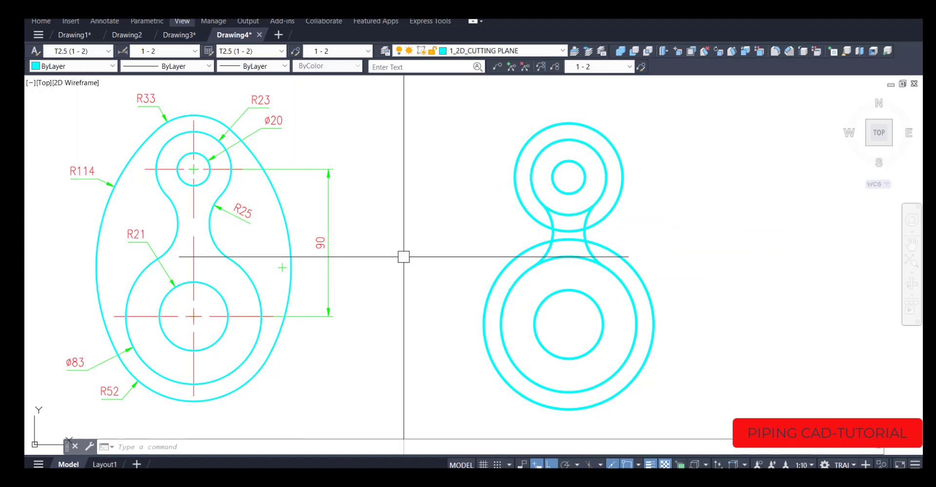
Step: Draw a tangent-tangent-radius circle of radius 114 touching the left sides of the lower R52 and upper R33 circles
{"action": "type", "text": "c"}
{"action": "key", "text": "Return"}
{"action": "type", "text": "T"}
{"action": "key", "text": "Return"}
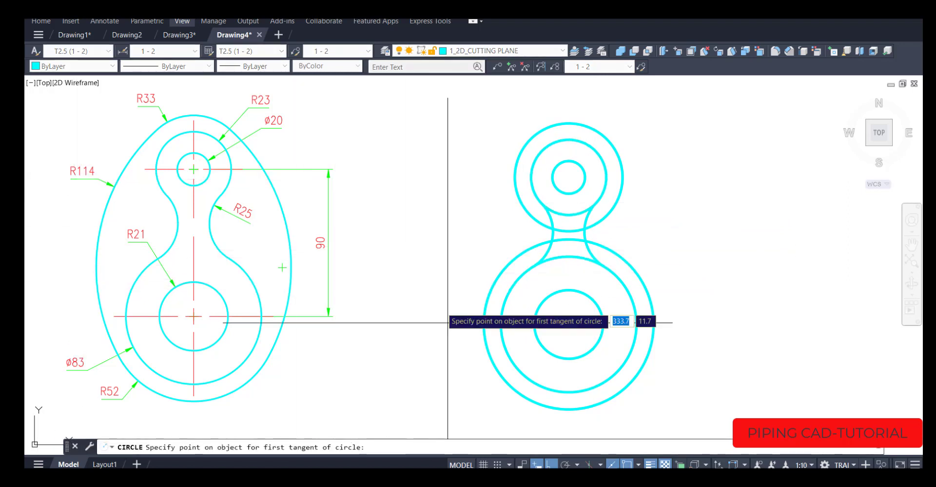
{"action": "left_click", "coordinate": [507, 387]}
{"action": "left_click", "coordinate": [543, 128]}
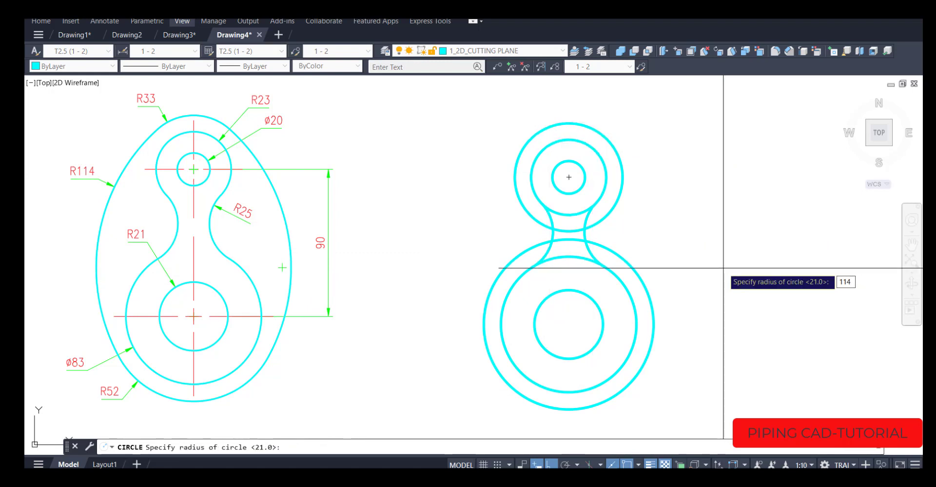
{"action": "key", "text": "Return"}
Step: Mirror the R114 circle about the vertical axis through the upper hole's centre, keeping the original
{"action": "type", "text": "MI"}
{"action": "key", "text": "Return"}
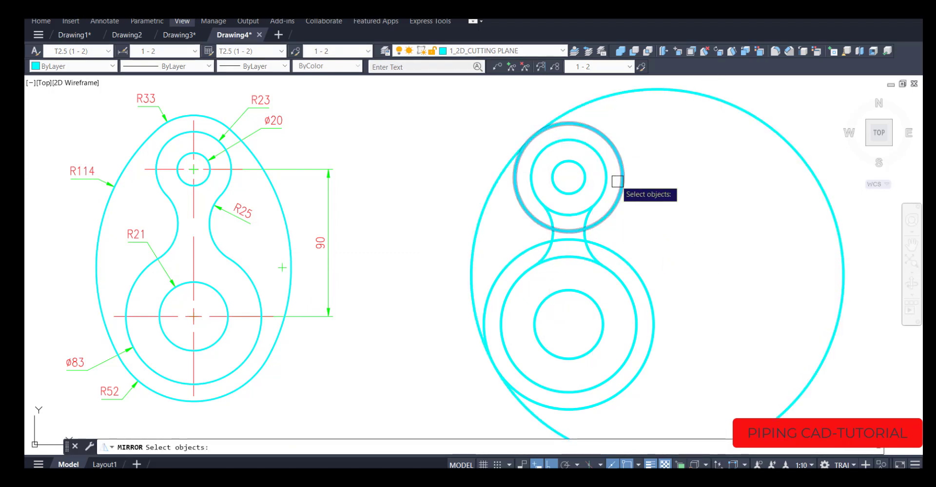
{"action": "left_click", "coordinate": [605, 115]}
{"action": "key", "text": "Return"}
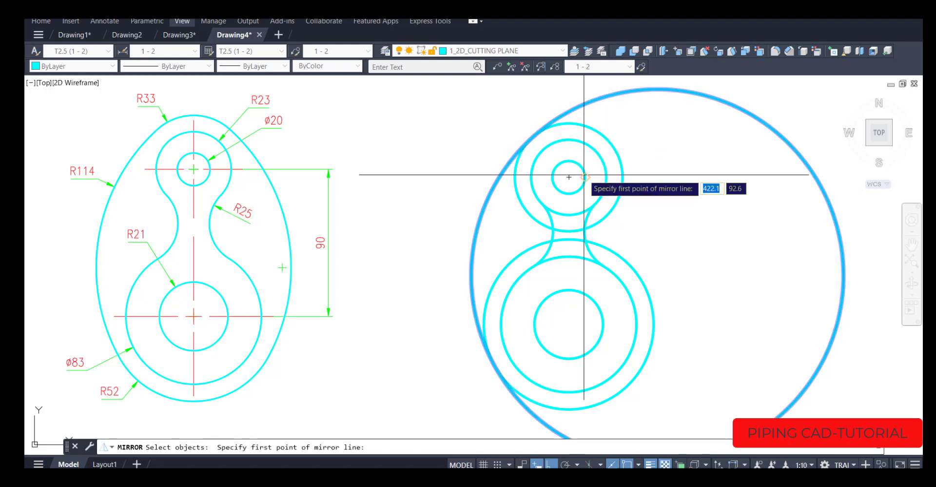
{"action": "left_click", "coordinate": [569, 174]}
{"action": "scroll", "coordinate": [569, 174], "scroll_direction": "down", "scroll_amount": 1}
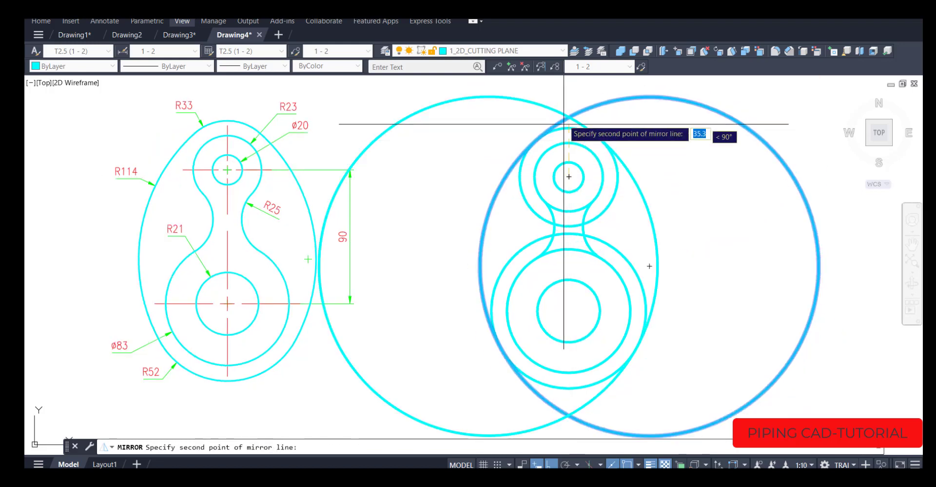
{"action": "left_click", "coordinate": [584, 138]}
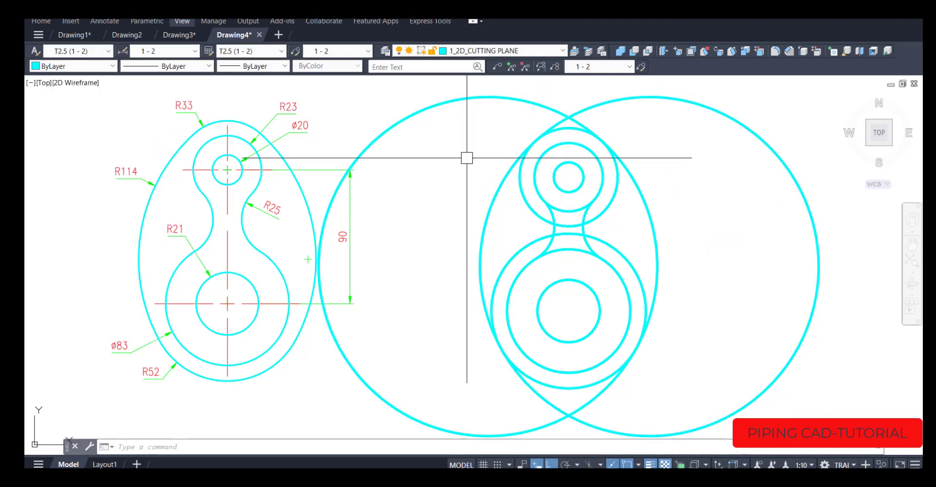
{"action": "key", "text": "Return"}
Step: Trim the two R114 circles to the side arcs between the R33 and R52 circles, removing the outer parts and the tips
{"action": "key", "text": "Return"}
{"action": "scroll", "coordinate": [453, 155], "scroll_direction": "down", "scroll_amount": 1}
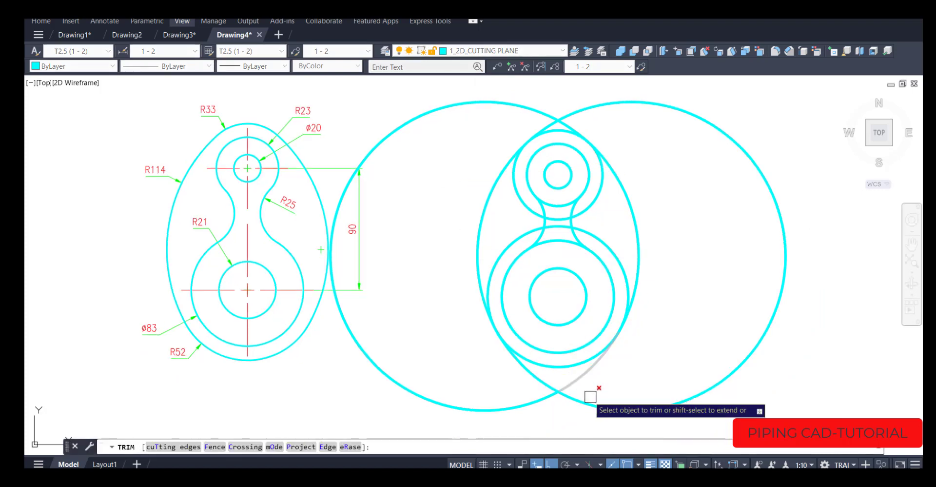
{"action": "left_click", "coordinate": [625, 380]}
{"action": "left_click", "coordinate": [491, 404]}
{"action": "left_click", "coordinate": [601, 102]}
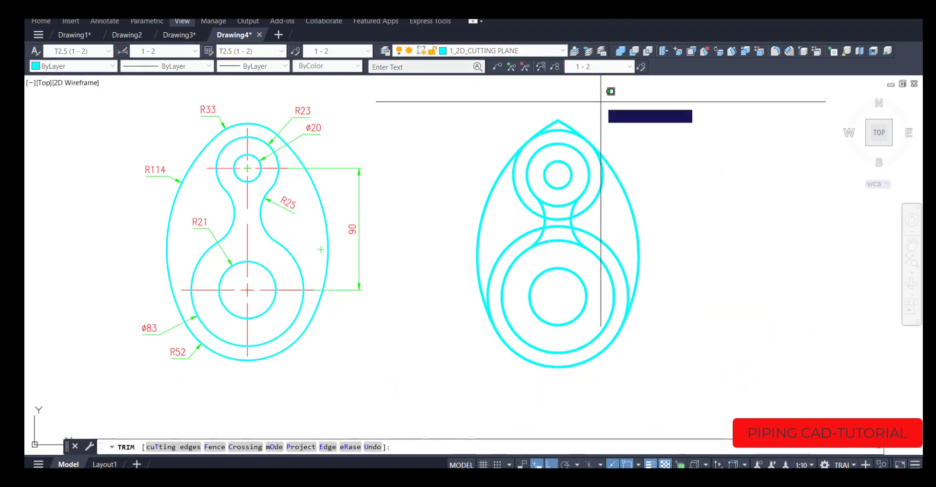
{"action": "left_click", "coordinate": [527, 124]}
Step: Trim the inner portions of the R33 and R52 circles on both sides of the neck
{"action": "scroll", "coordinate": [540, 217], "scroll_direction": "up", "scroll_amount": 1}
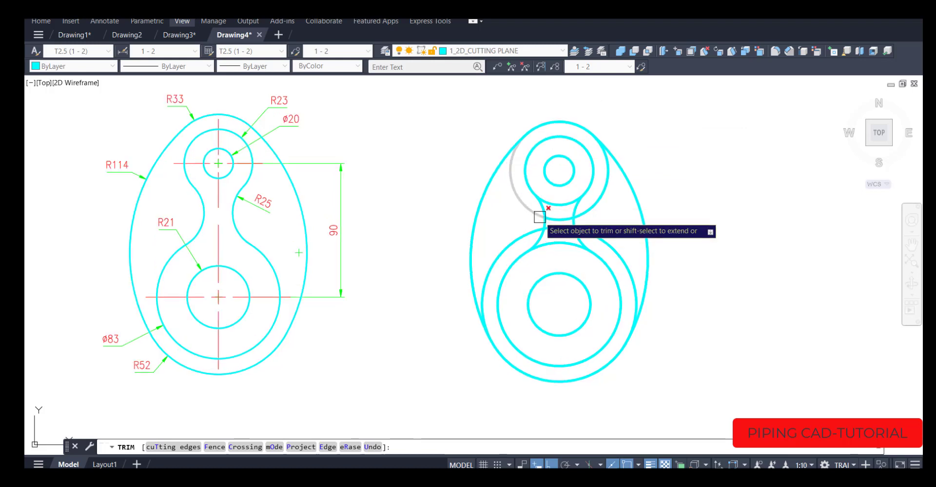
{"action": "left_click", "coordinate": [532, 216]}
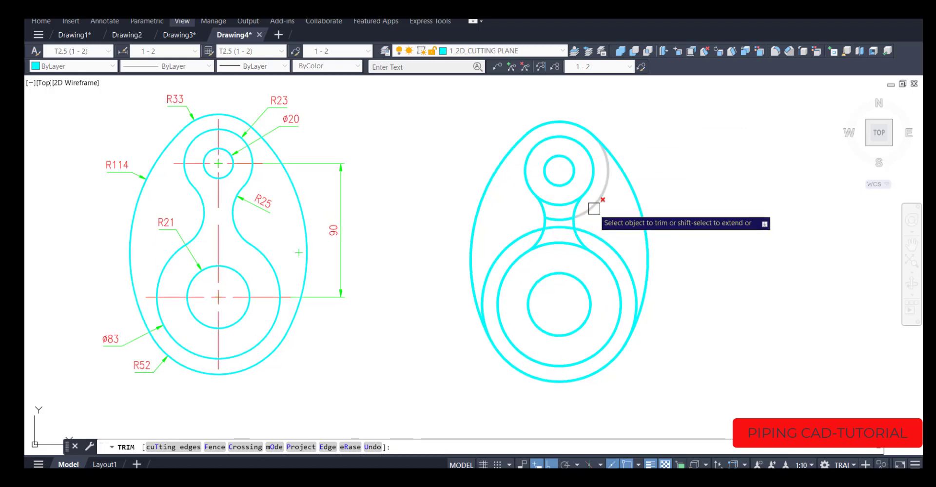
{"action": "left_click", "coordinate": [518, 237]}
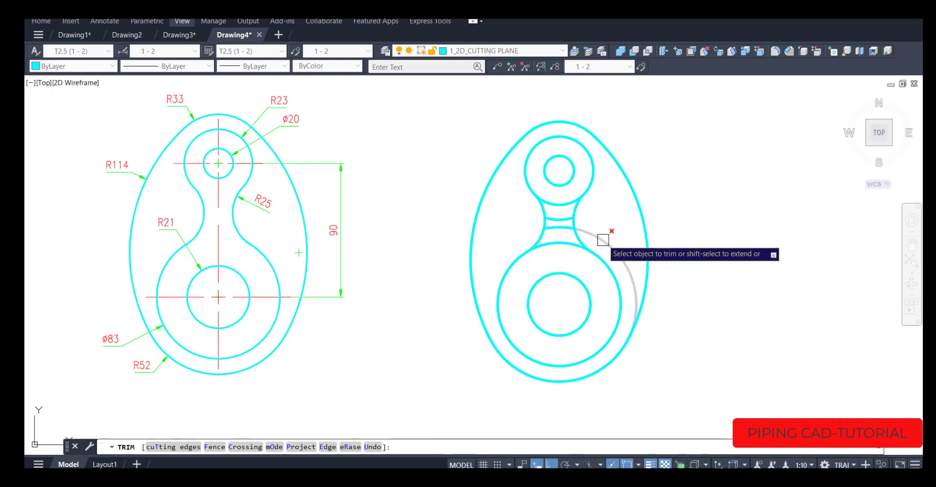
{"action": "left_click", "coordinate": [596, 240]}
Step: Trim the lower arc of the R23 circle where it crosses the neck between the two R25 fillets
{"action": "scroll", "coordinate": [566, 202], "scroll_direction": "up", "scroll_amount": 1}
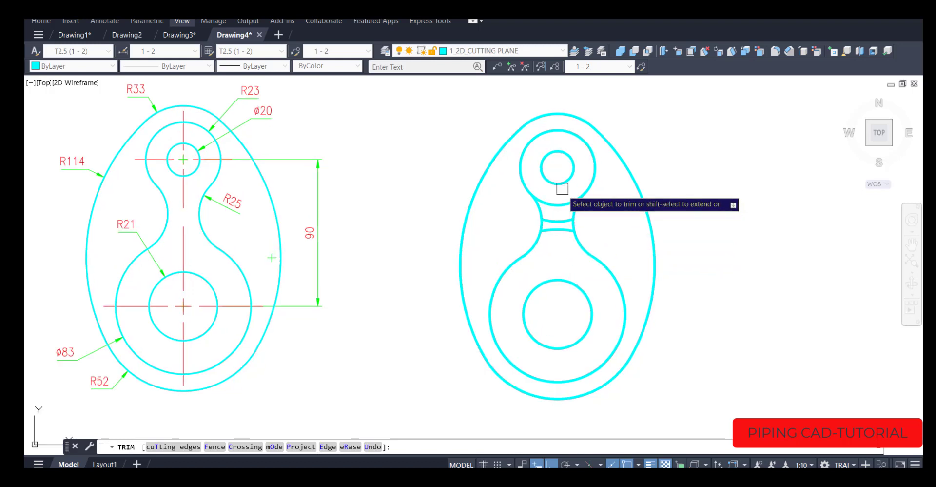
{"action": "scroll", "coordinate": [560, 202], "scroll_direction": "up", "scroll_amount": 1}
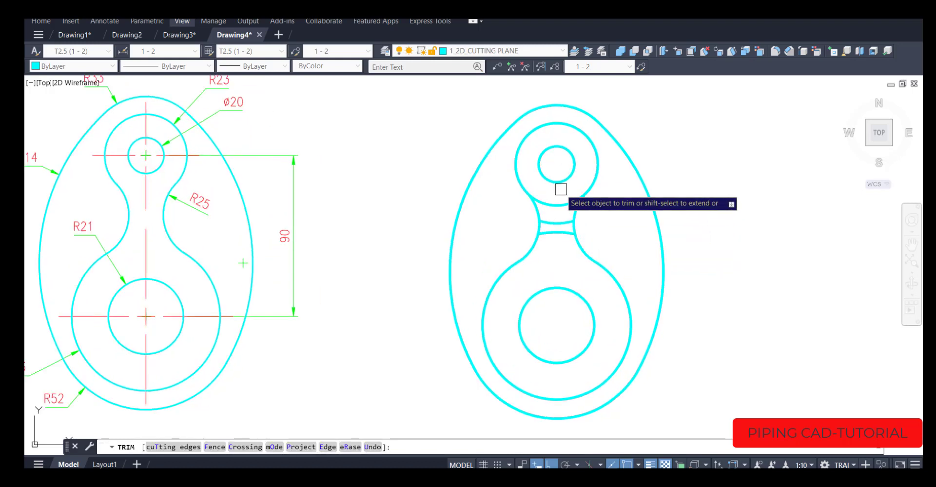
{"action": "left_click", "coordinate": [561, 187]}
{"action": "scroll", "coordinate": [561, 187], "scroll_direction": "up", "scroll_amount": 1}
{"action": "left_click", "coordinate": [561, 188]}
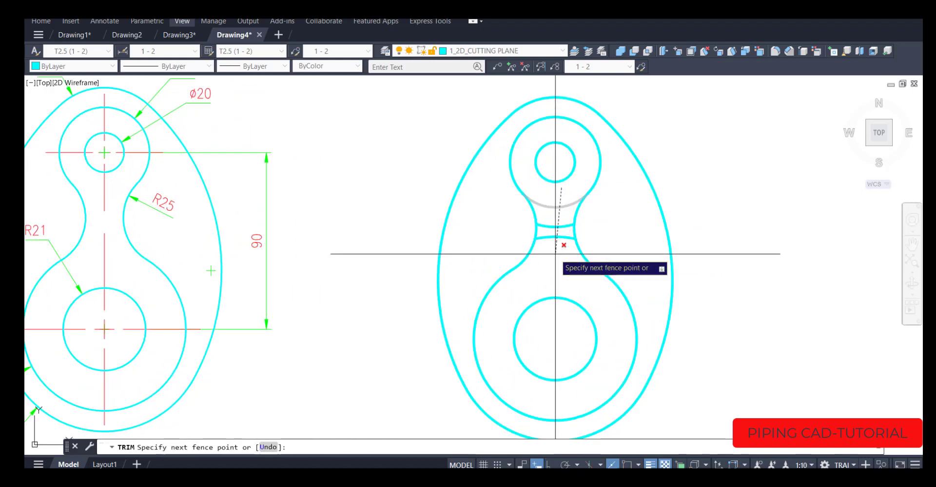
{"action": "key", "text": "Return"}
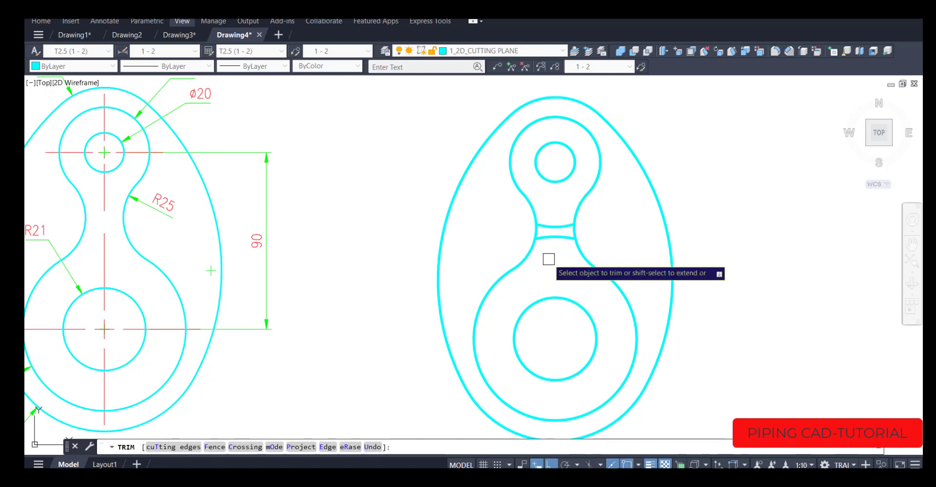
Step: Erase the two short leftover arcs of the R33 and R52 circles across the neck
{"action": "key", "text": "Return"}
{"action": "type", "text": "e"}
{"action": "key", "text": "Return"}
{"action": "left_click", "coordinate": [556, 225]}
{"action": "key", "text": "Return"}
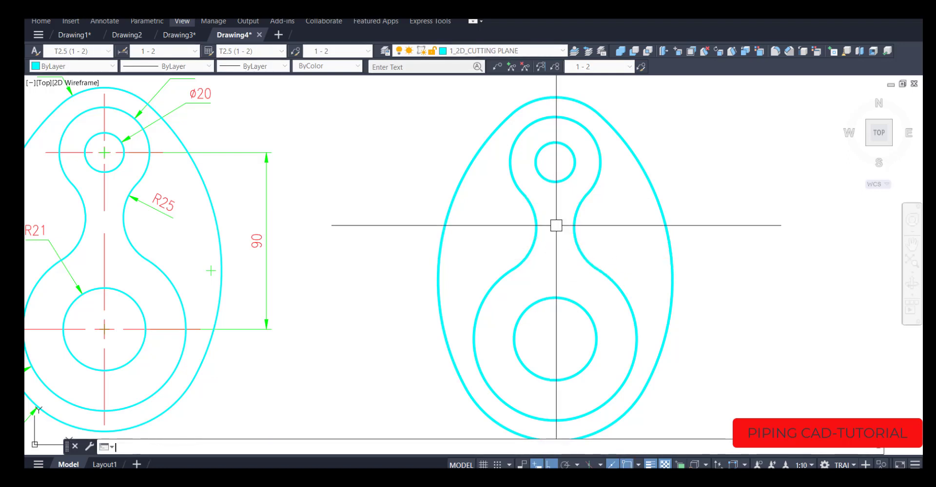
Step: Join the arcs of the redrawn outer egg outline and the inner link profile into continuous contours
{"action": "scroll", "coordinate": [555, 229], "scroll_direction": "down", "scroll_amount": 1}
{"action": "scroll", "coordinate": [718, 254], "scroll_direction": "down", "scroll_amount": 1}
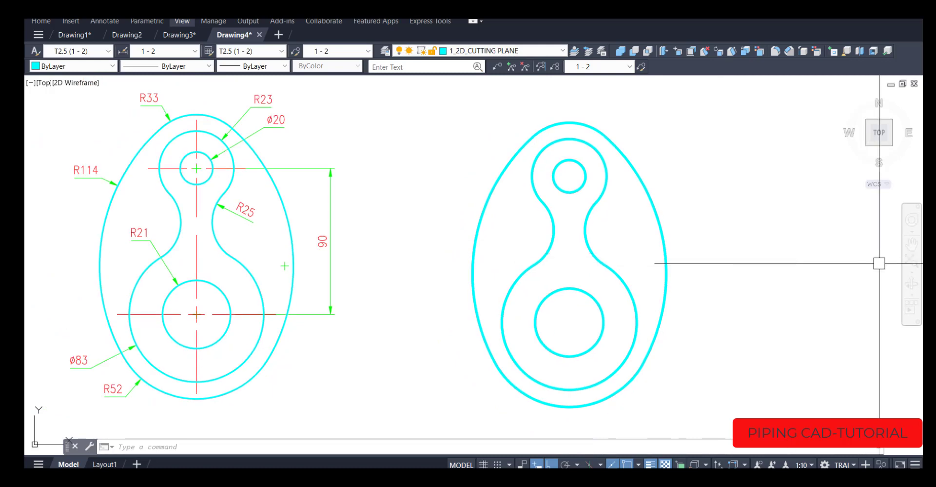
{"action": "left_click", "coordinate": [913, 248]}
{"action": "left_click_drag", "start_coordinate": [819, 267], "coordinate": [767, 262]}
{"action": "key", "text": "Escape"}
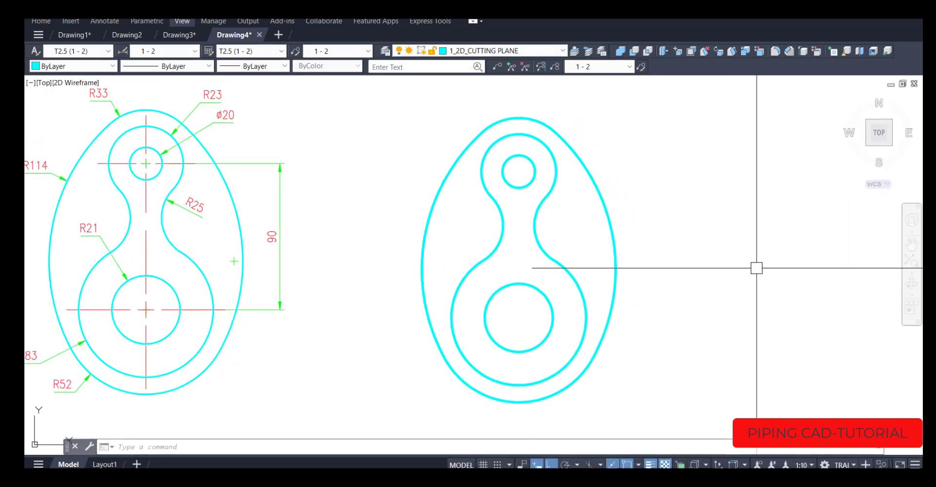
{"action": "type", "text": "J"}
{"action": "key", "text": "Return"}
{"action": "left_click", "coordinate": [721, 116]}
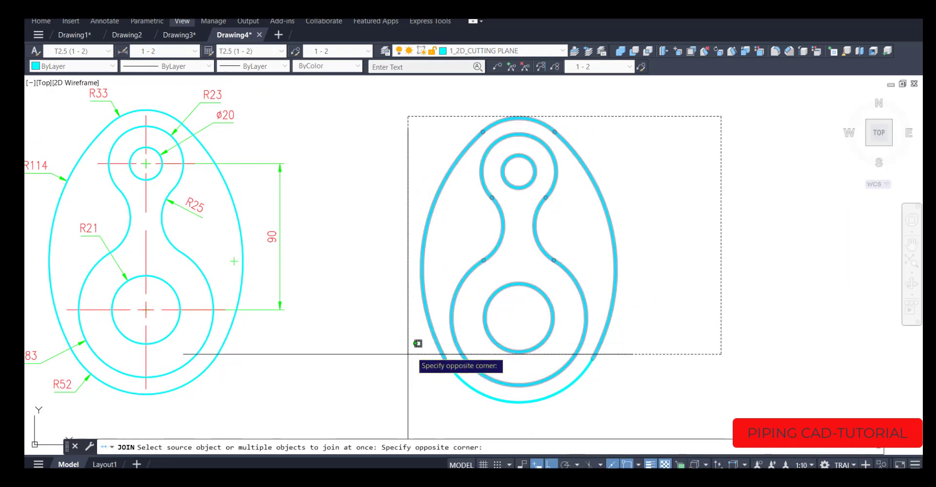
{"action": "left_click", "coordinate": [376, 399]}
{"action": "key", "text": "Return"}
Step: Draw two helper circles concentric with the holes, the upper about 27.6 in radius and the lower slightly larger than the 83 diameter arc
{"action": "type", "text": "c"}
{"action": "key", "text": "Return"}
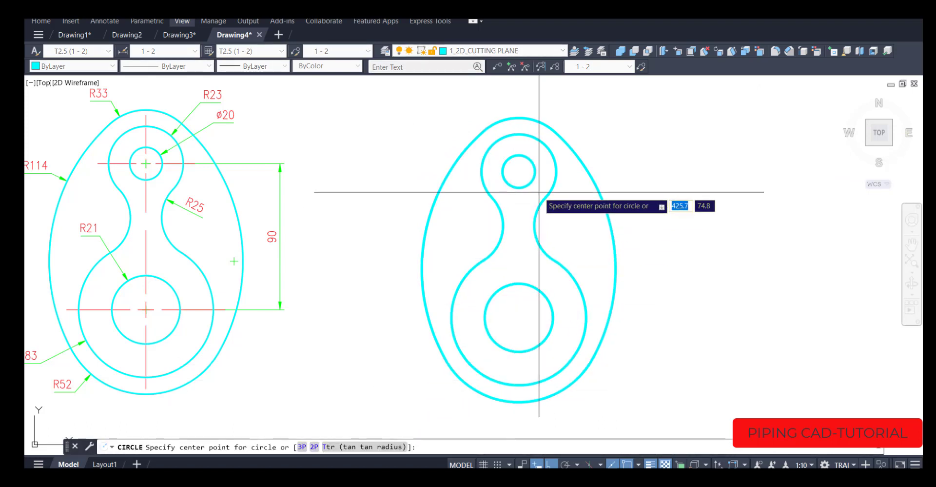
{"action": "left_click", "coordinate": [518, 171]}
{"action": "left_click", "coordinate": [560, 192]}
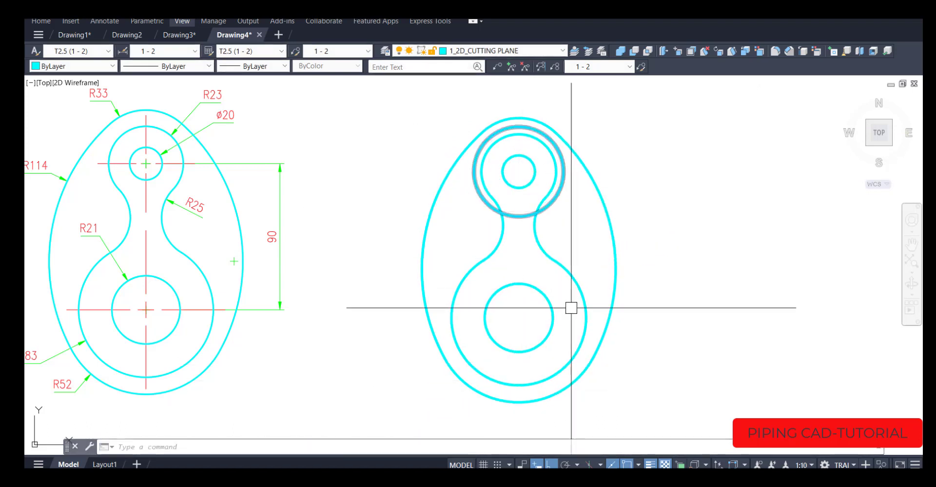
{"action": "key", "text": "Return"}
{"action": "left_click", "coordinate": [519, 318]}
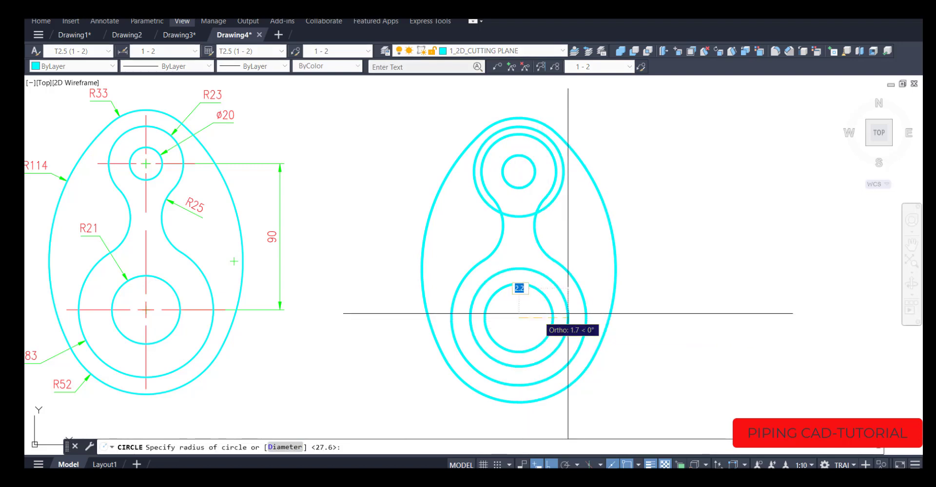
{"action": "left_click", "coordinate": [595, 283]}
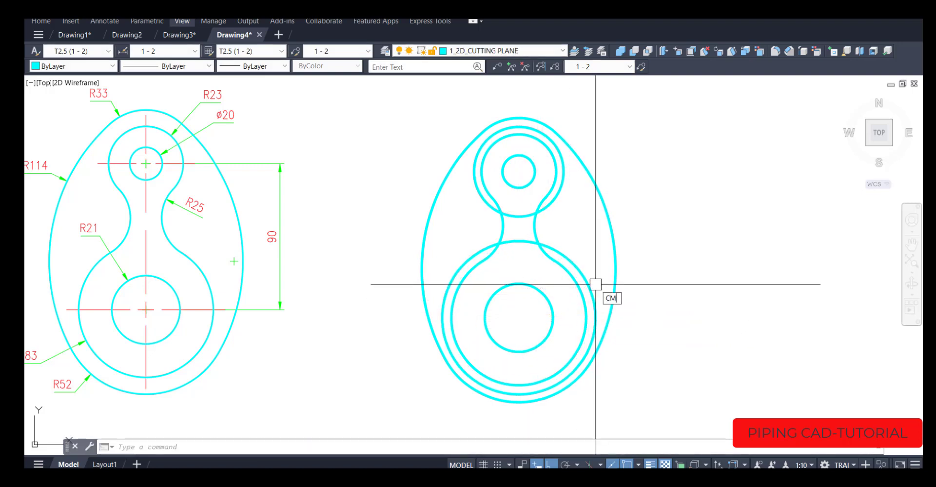
Step: Add centre marks to the upper and lower helper circles
{"action": "type", "text": "cm"}
{"action": "key", "text": "Return"}
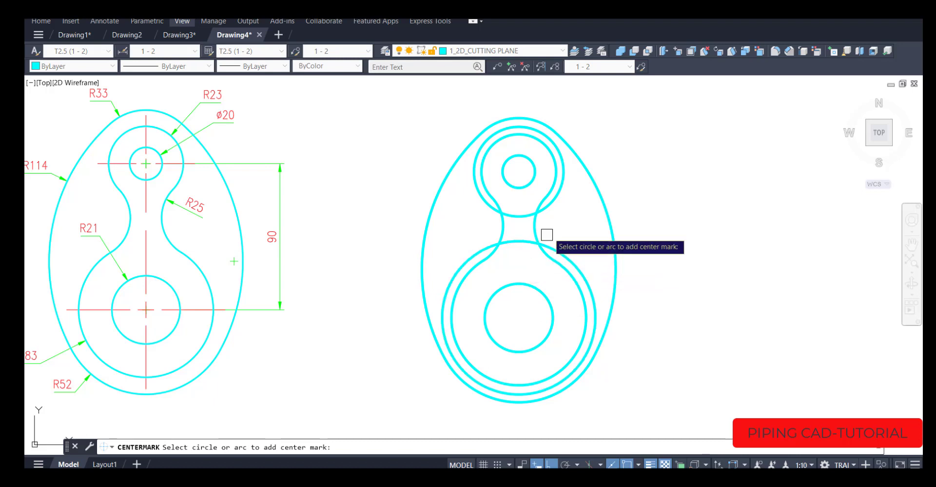
{"action": "left_click", "coordinate": [562, 205]}
{"action": "left_click", "coordinate": [567, 252]}
{"action": "key", "text": "Return"}
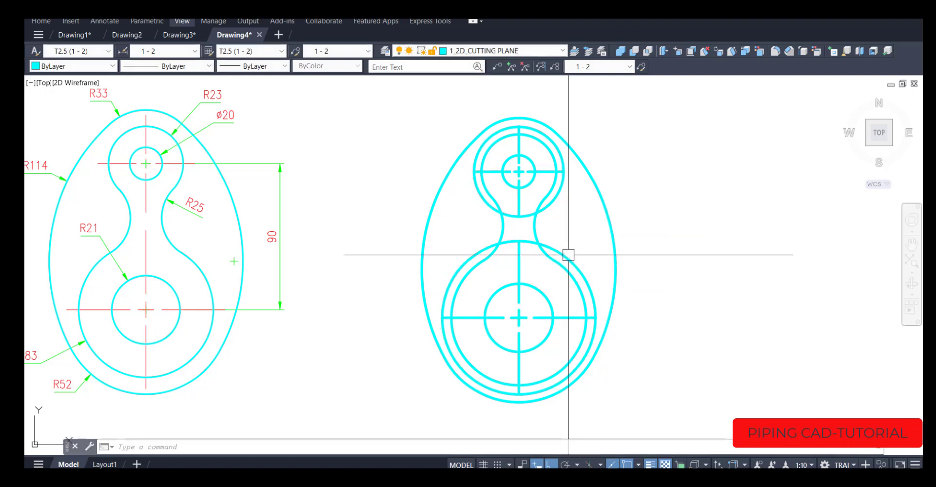
Step: Erase both helper circles around the holes, keeping their centre marks
{"action": "type", "text": "e"}
{"action": "key", "text": "Return"}
{"action": "left_click", "coordinate": [568, 254]}
{"action": "key", "text": "Return"}
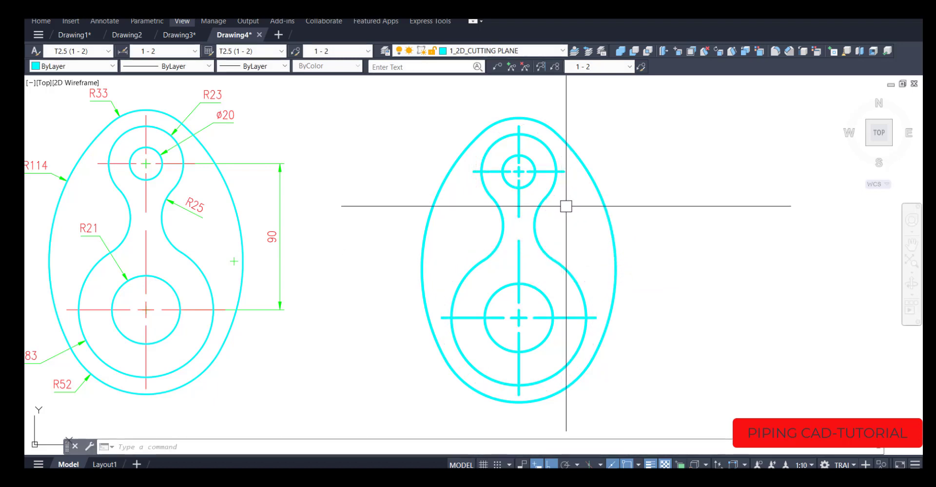
{"action": "key", "text": "Return"}
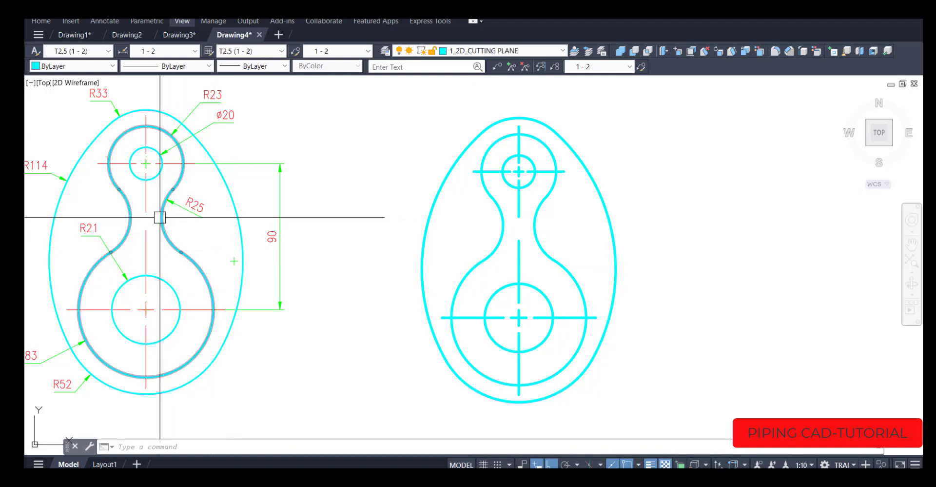
Step: Match the properties of the two new centre marks to the upper red centre mark in the reference drawing
{"action": "type", "text": "MA"}
{"action": "key", "text": "Return"}
{"action": "left_click", "coordinate": [145, 201]}
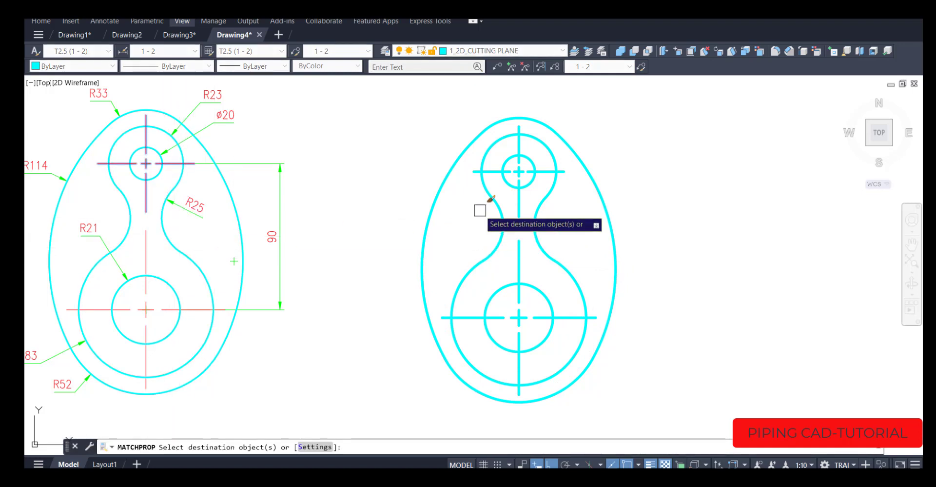
{"action": "left_click", "coordinate": [517, 171]}
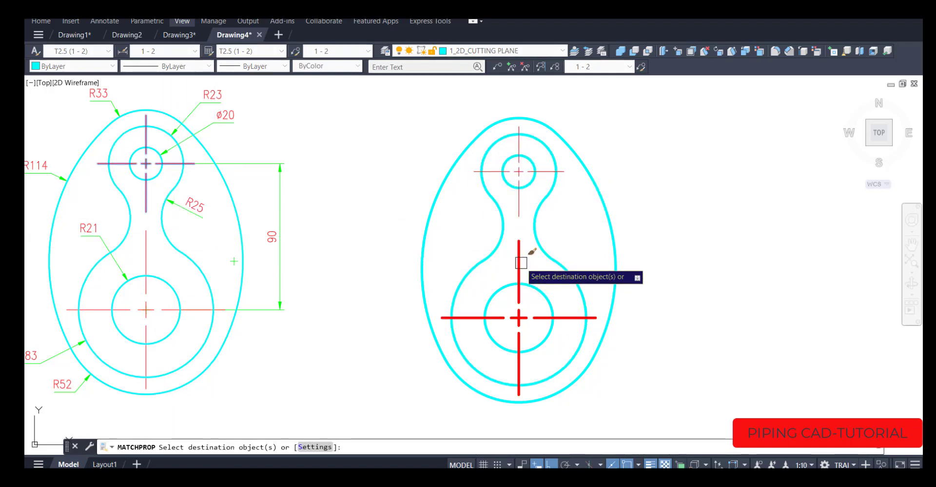
{"action": "key", "text": "Return"}
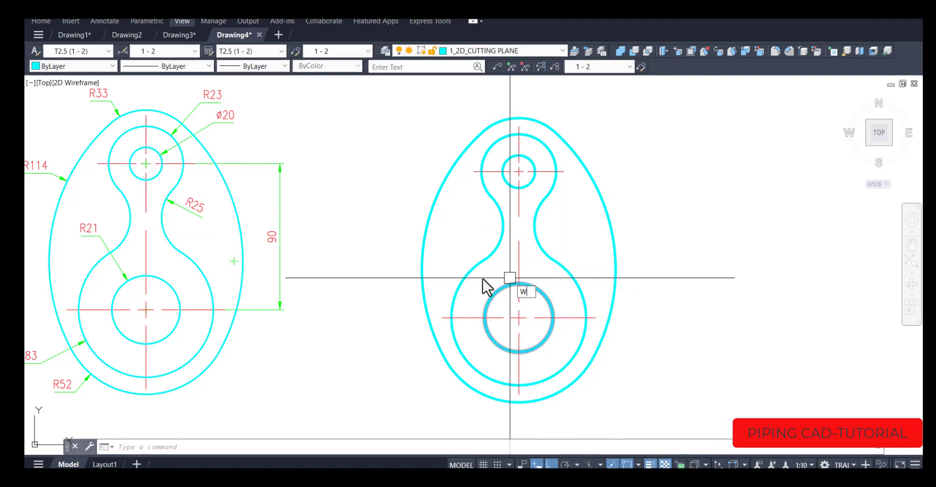
{"action": "key", "text": "Escape"}
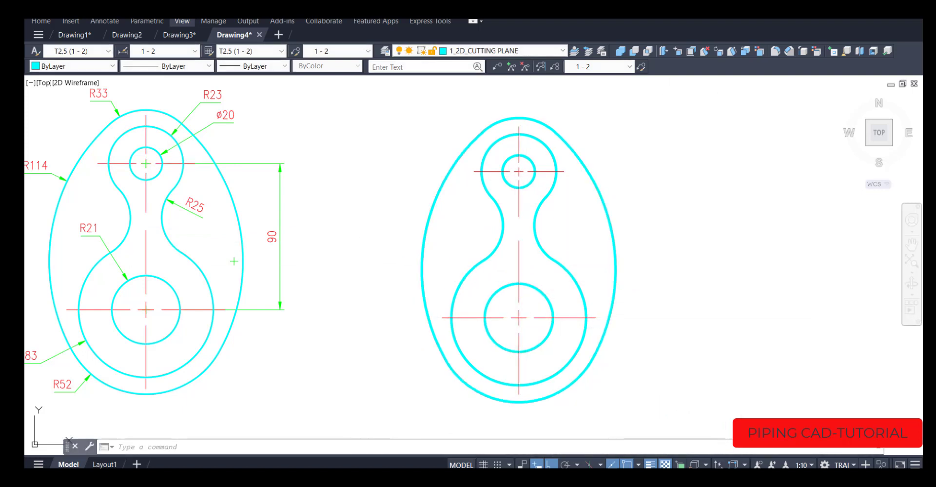
Step: Make 1_2D_DIMENTION LINE the current layer and add a vertical linear dimension between the hole centres, beside the plate's right edge
{"action": "left_click", "coordinate": [574, 51]}
{"action": "left_click", "coordinate": [250, 164]}
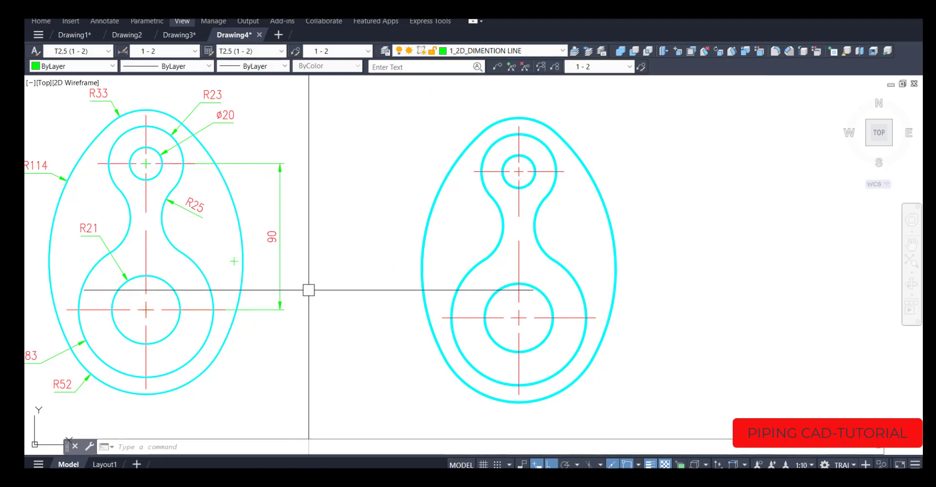
{"action": "type", "text": "DIMLI"}
{"action": "key", "text": "Return"}
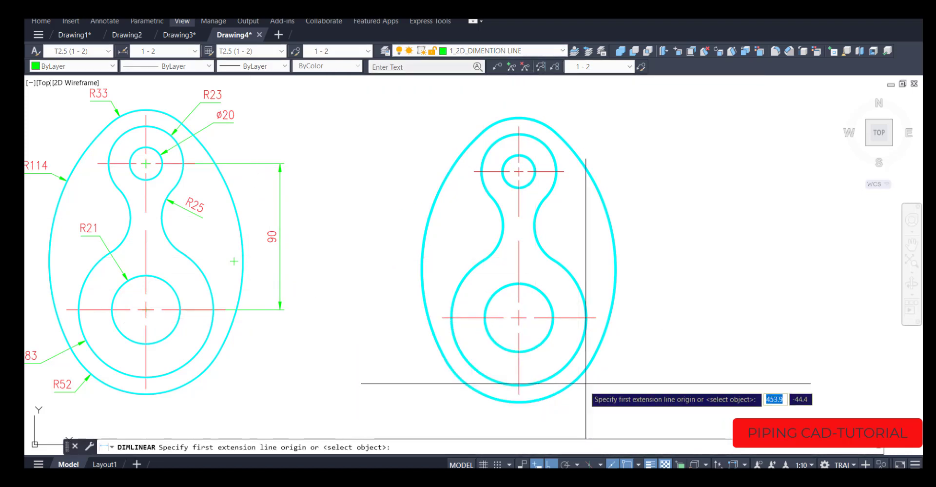
{"action": "left_click", "coordinate": [594, 318]}
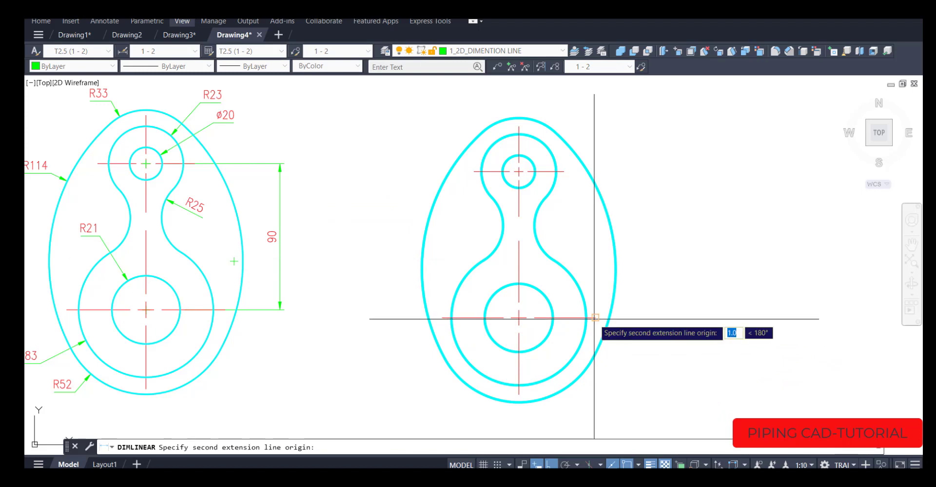
{"action": "left_click", "coordinate": [564, 171]}
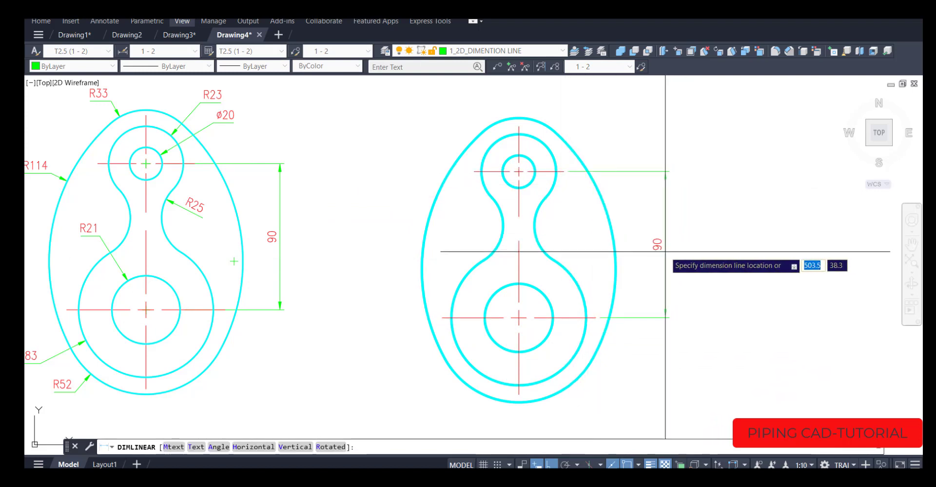
{"action": "left_click", "coordinate": [660, 248]}
Step: Add a radius dimension to the link's upper lobe arc, with its text outside the plate at the upper right
{"action": "type", "text": "DIMR"}
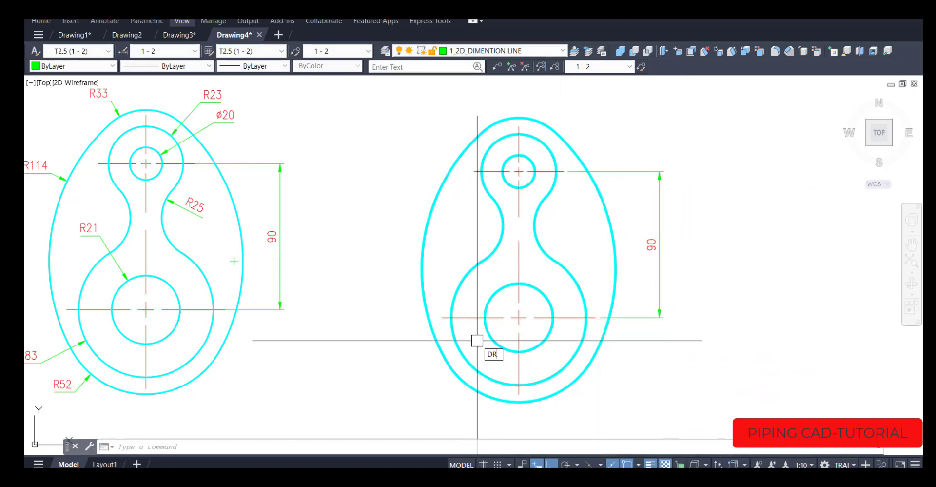
{"action": "type", "text": "A"}
{"action": "key", "text": "Return"}
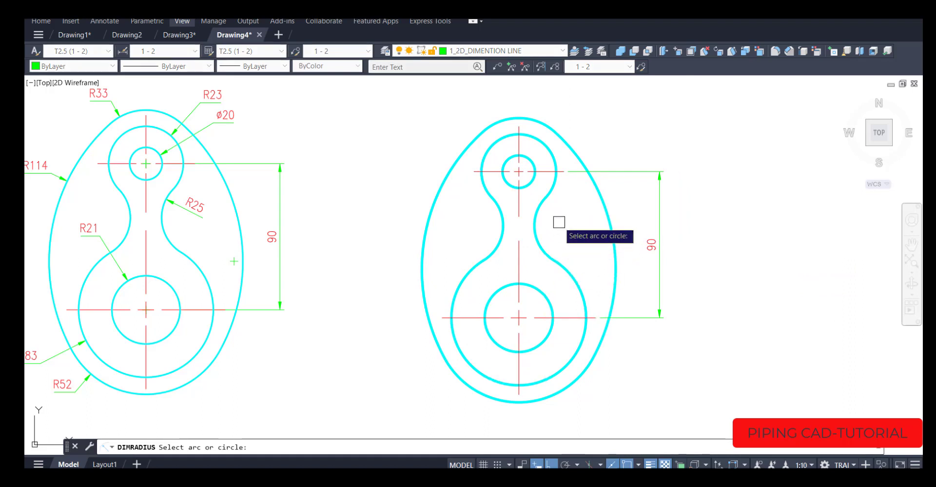
{"action": "left_click", "coordinate": [538, 141]}
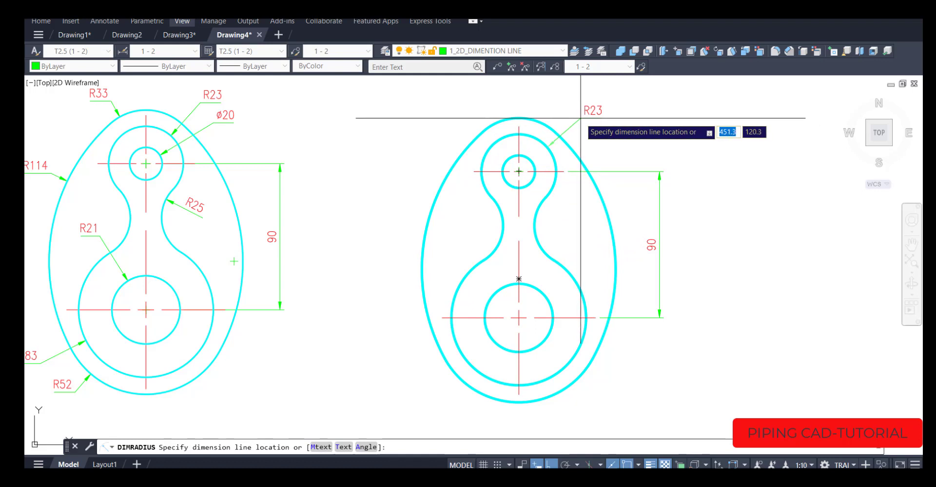
{"action": "left_click", "coordinate": [584, 118]}
Step: Add radius dimensions to the plate's top arc and left side arc, placing both texts outside the outline on the left
{"action": "key", "text": "space"}
{"action": "left_click", "coordinate": [539, 121]}
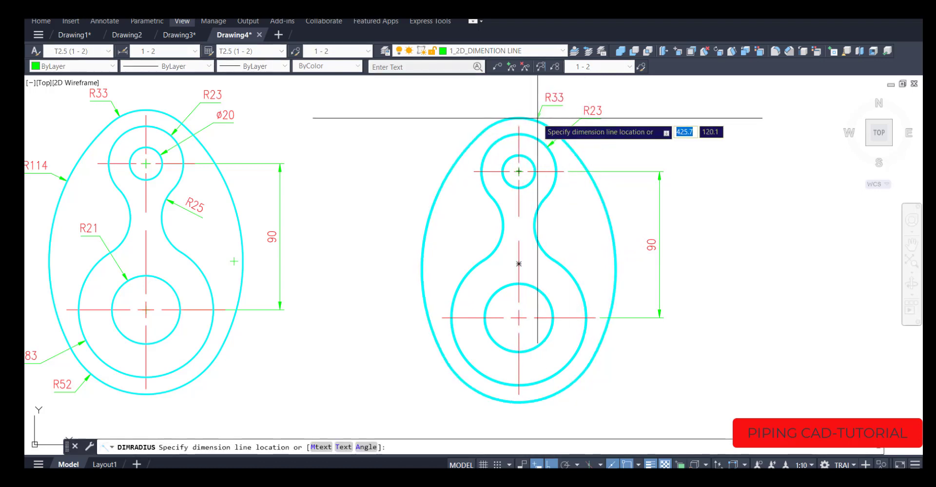
{"action": "left_click", "coordinate": [466, 108]}
{"action": "key", "text": "space"}
{"action": "left_click", "coordinate": [434, 193]}
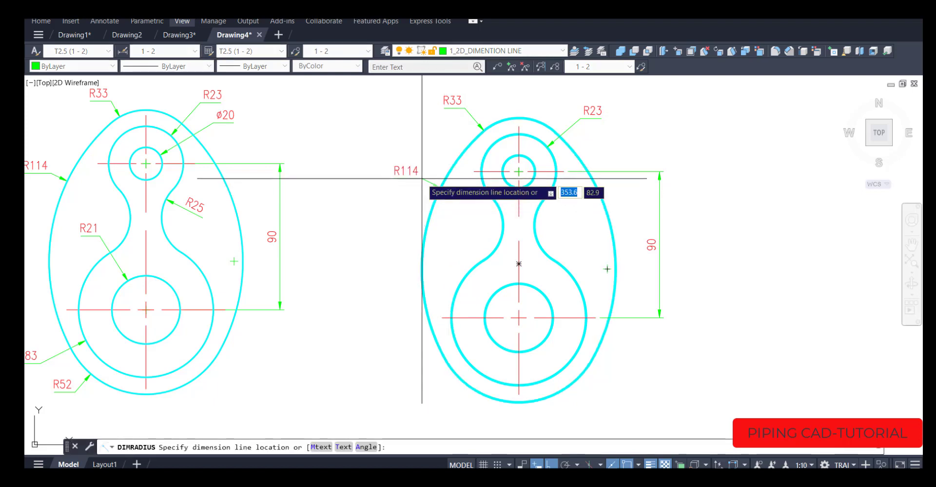
{"action": "left_click", "coordinate": [423, 175]}
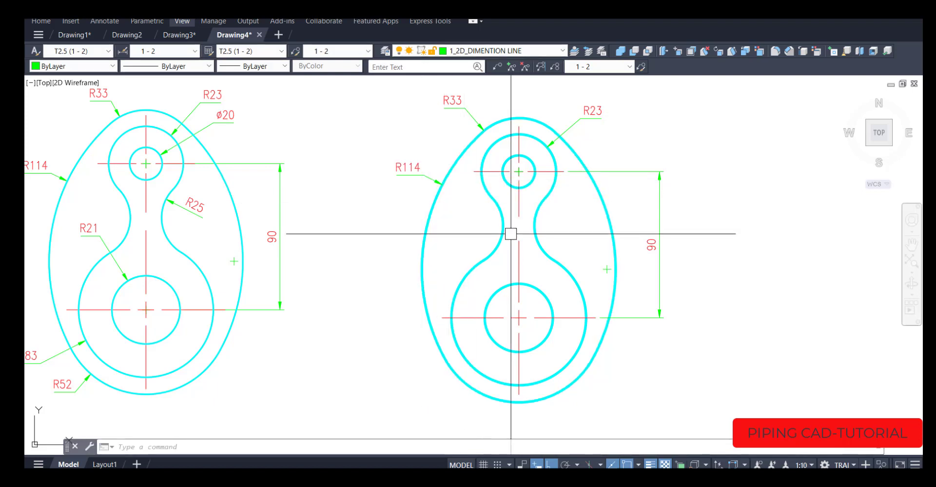
Step: Add a radius dimension to the right concave neck arc of the link, with its text inside the plate
{"action": "key", "text": "space"}
{"action": "left_click", "coordinate": [540, 216]}
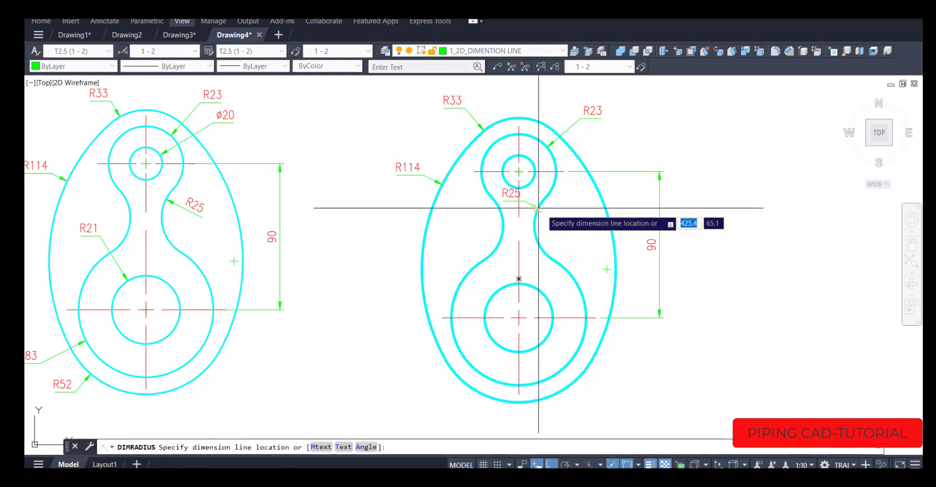
{"action": "left_click", "coordinate": [575, 225]}
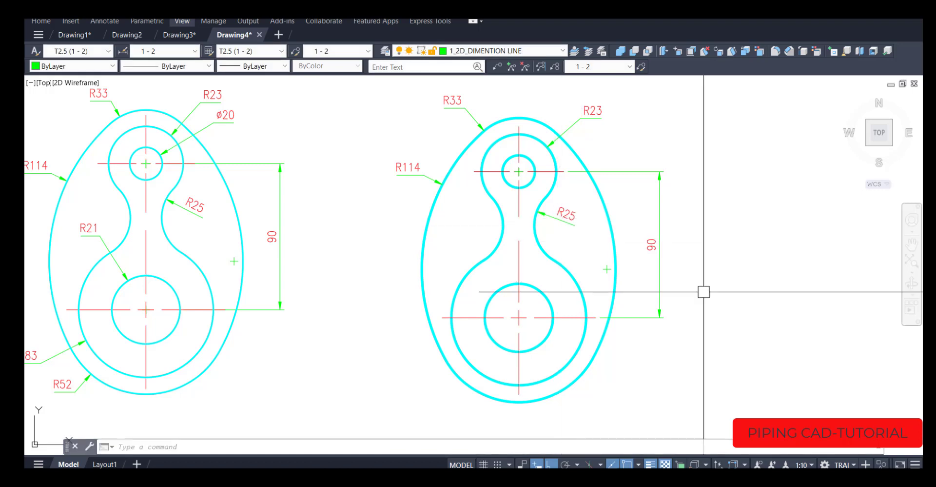
Step: Add a radius dimension to the plate's bottom arc, with its text outside the outline at the lower left
{"action": "left_click", "coordinate": [912, 244]}
{"action": "left_click_drag", "start_coordinate": [763, 288], "coordinate": [786, 290]}
{"action": "key", "text": "Escape"}
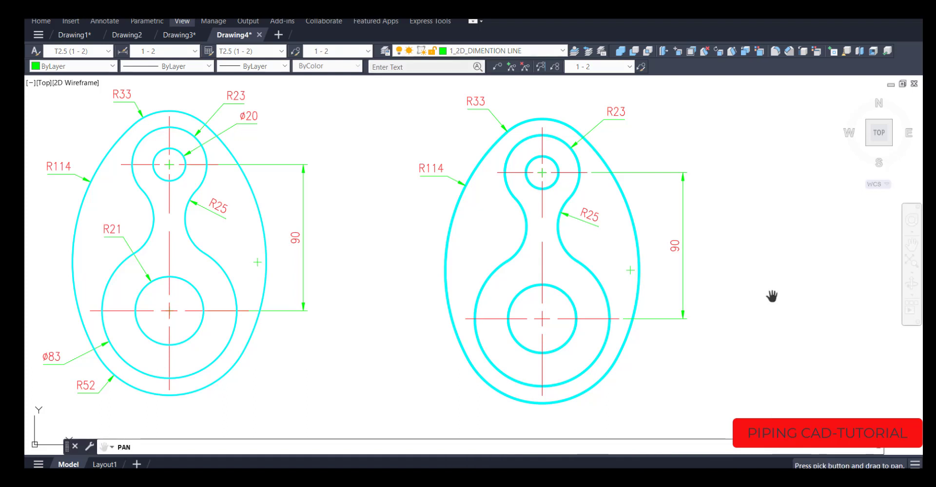
{"action": "key", "text": "Escape"}
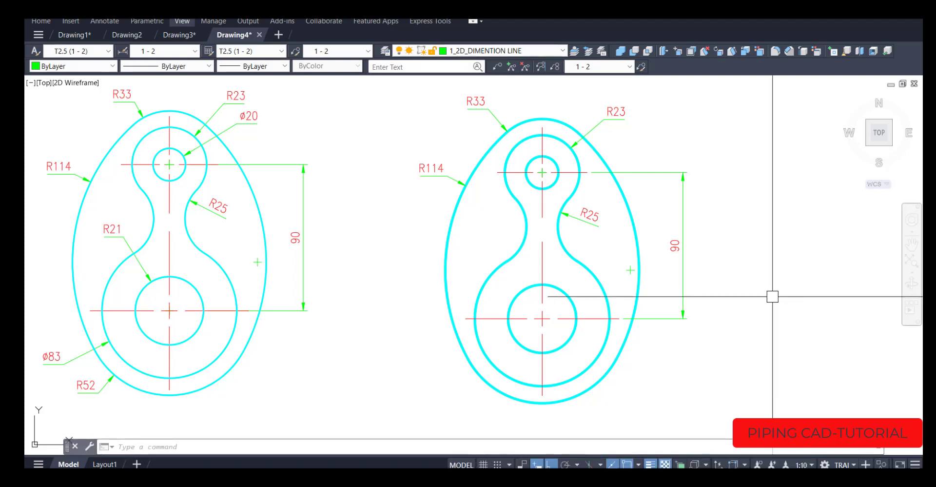
{"action": "type", "text": "dra"}
{"action": "key", "text": "Return"}
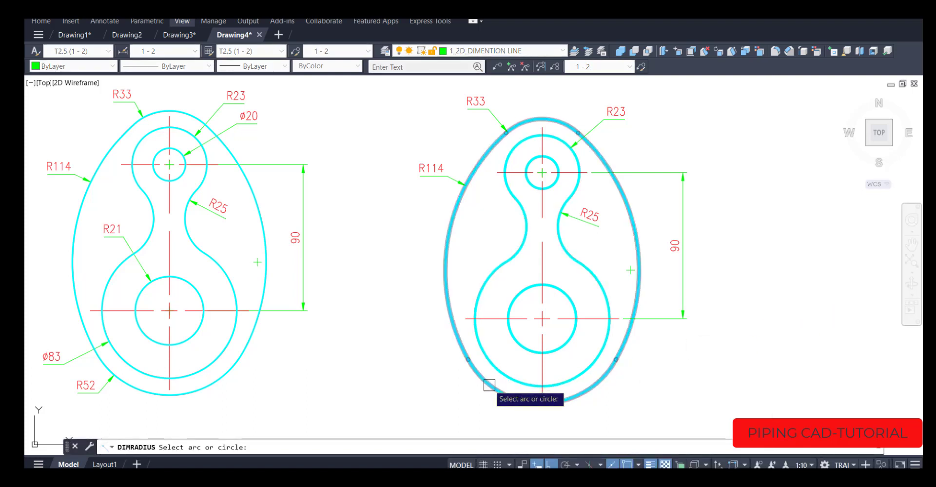
{"action": "left_click", "coordinate": [489, 384]}
{"action": "left_click", "coordinate": [449, 392]}
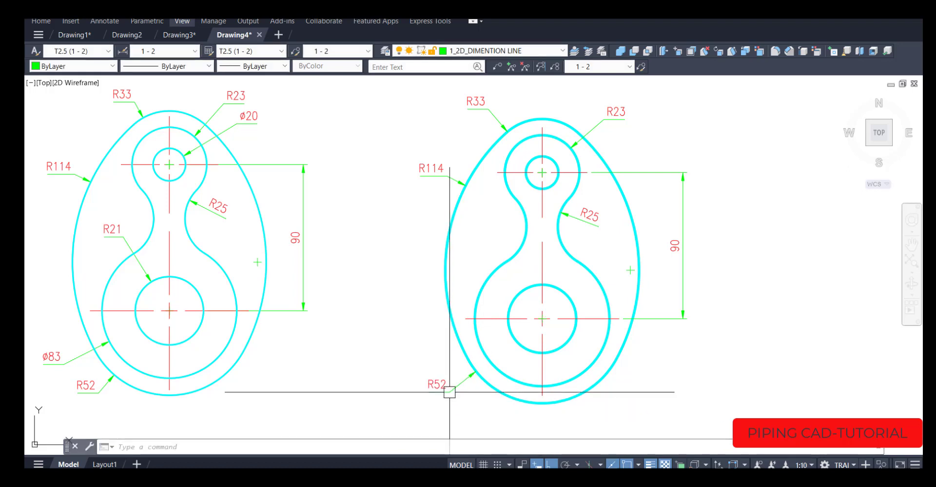
Step: Add diameter dimensions to the link's lower lobe, with text left of the plate, and to the upper hole, with text at the upper right
{"action": "type", "text": "DD"}
{"action": "key", "text": "Return"}
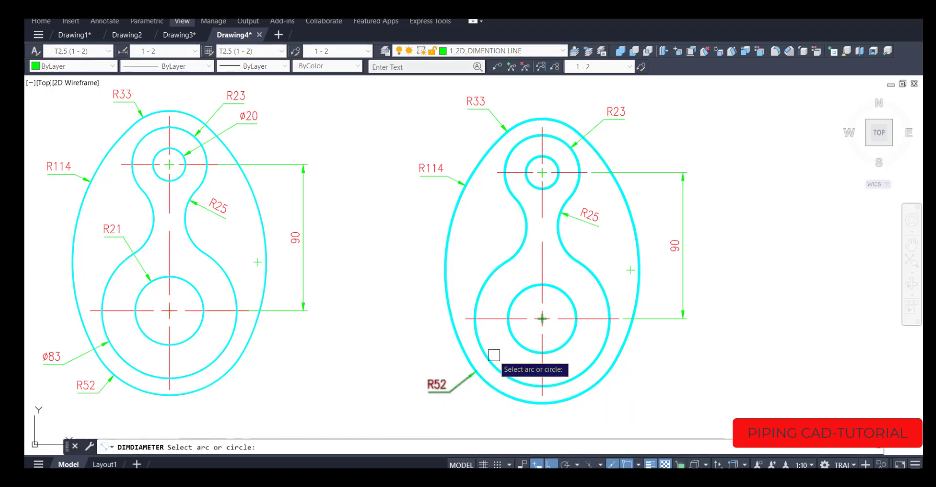
{"action": "left_click", "coordinate": [483, 344]}
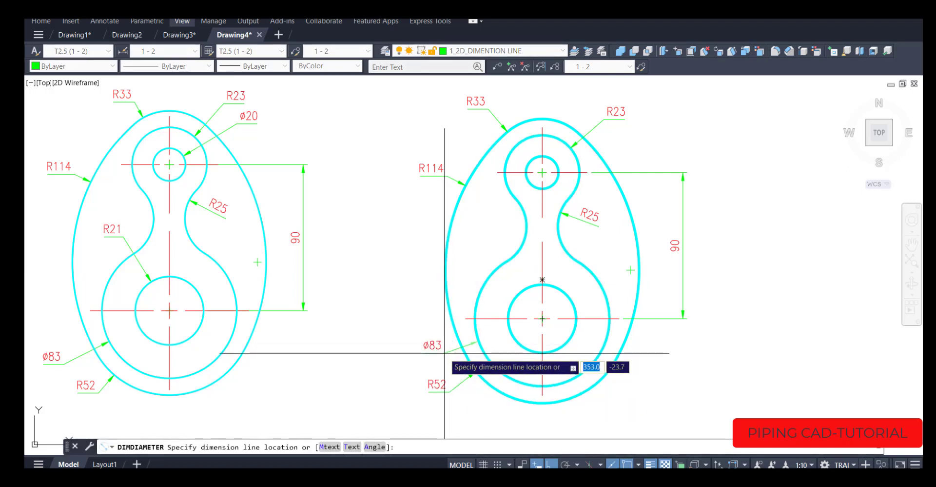
{"action": "left_click", "coordinate": [444, 352]}
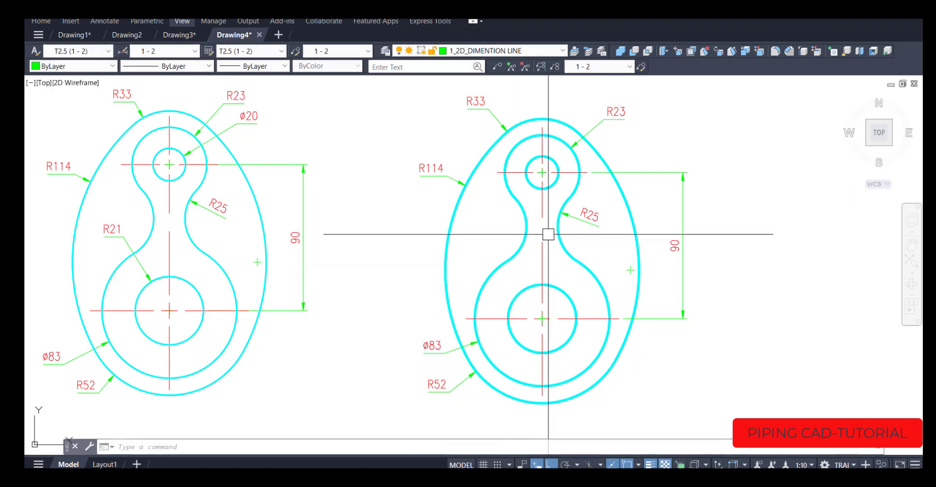
{"action": "key", "text": "Return"}
{"action": "left_click", "coordinate": [556, 162]}
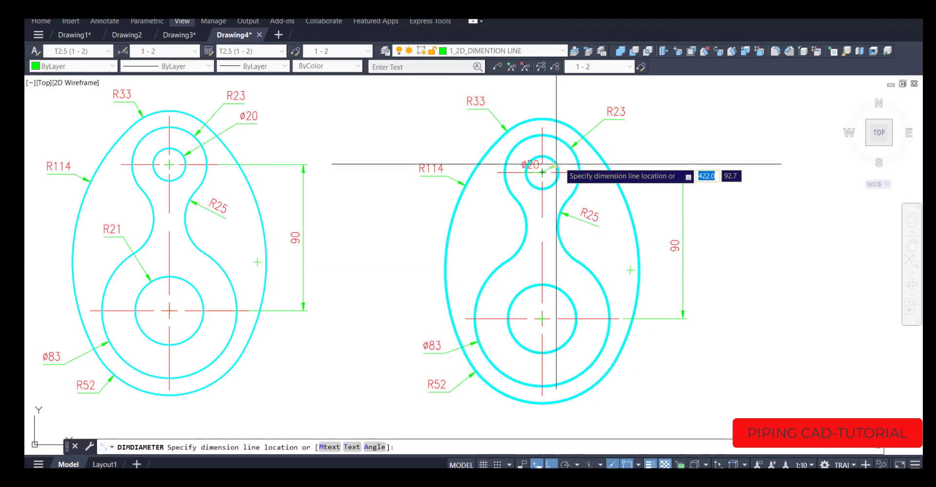
{"action": "left_click", "coordinate": [615, 143]}
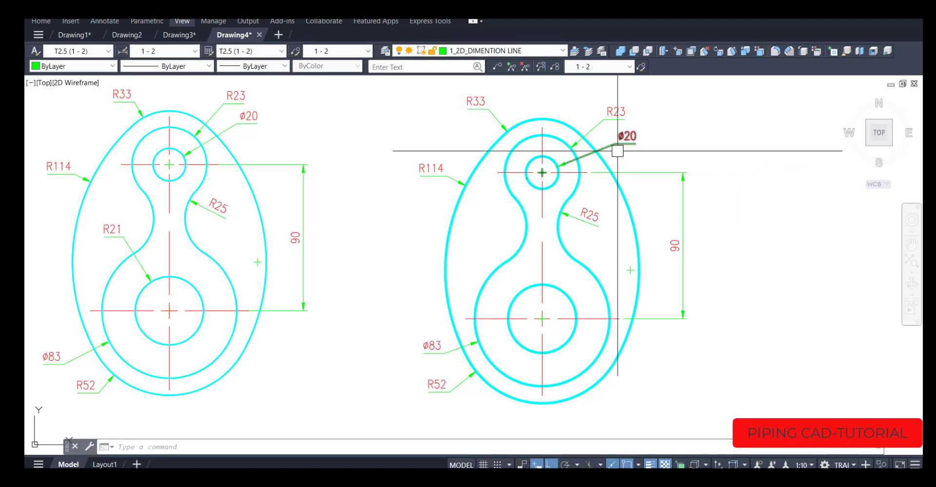
Step: Add a radius dimension to the lower hole, with its text inside the plate above and left of the hole
{"action": "type", "text": "dra"}
{"action": "key", "text": "Return"}
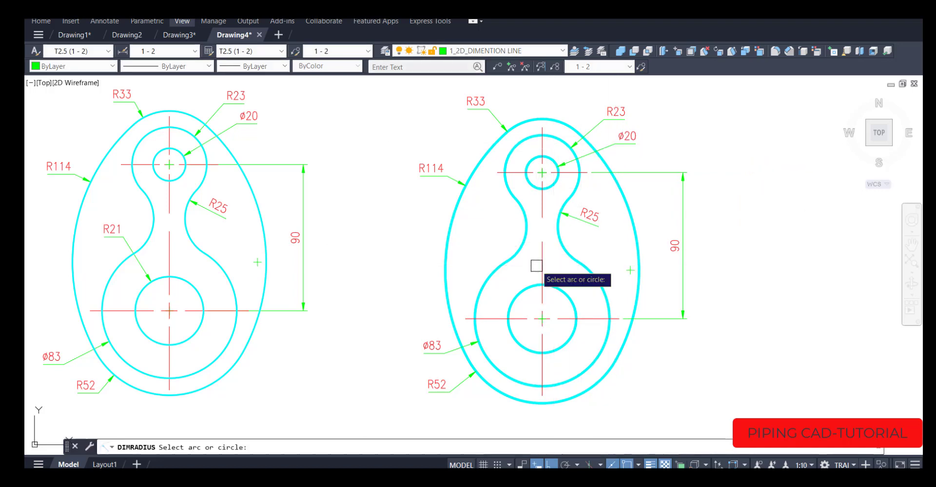
{"action": "left_click", "coordinate": [520, 289]}
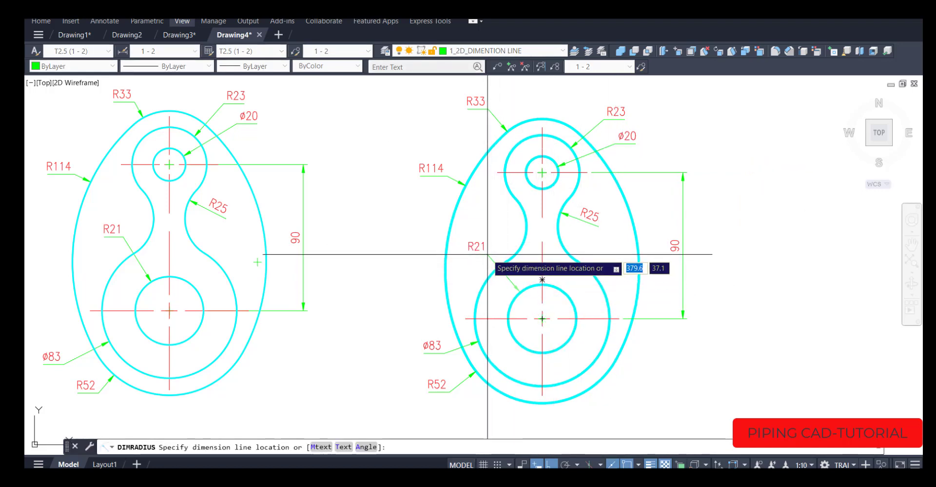
{"action": "left_click", "coordinate": [488, 253]}
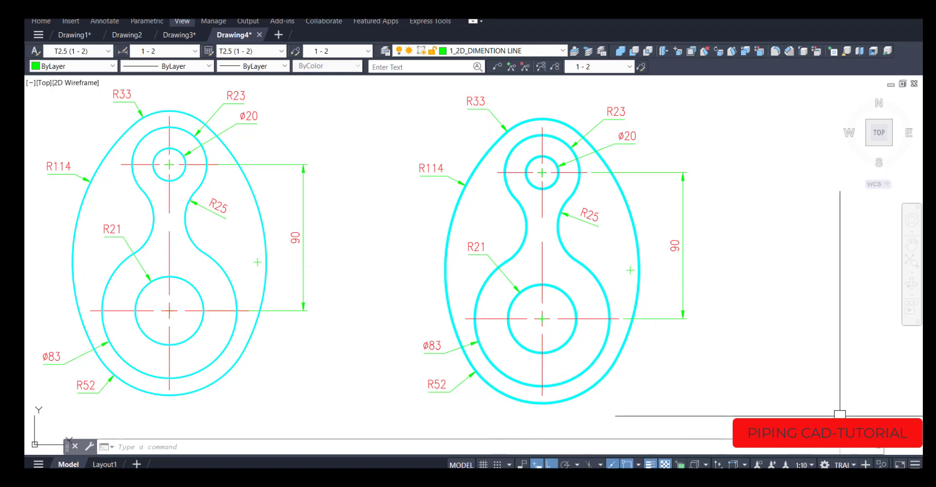